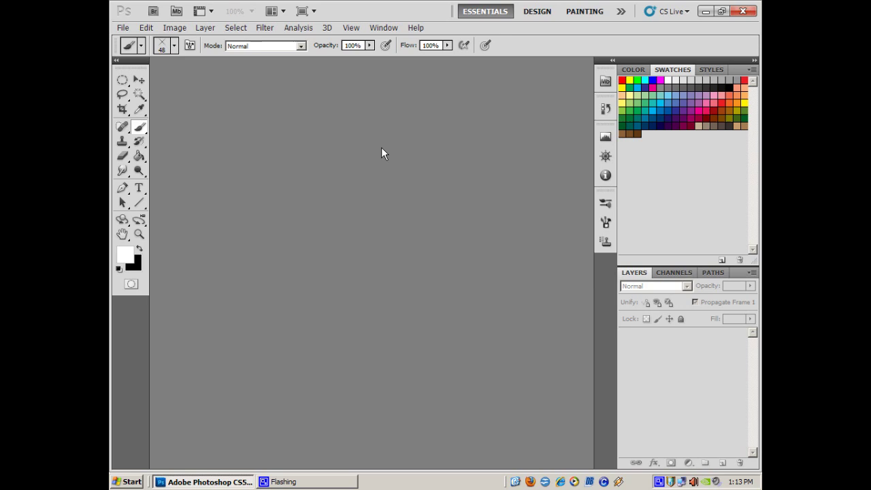
Create a new 500×500 px, 120 ppi document with a transparent background
{"action": "left_click", "coordinate": [121, 26]}
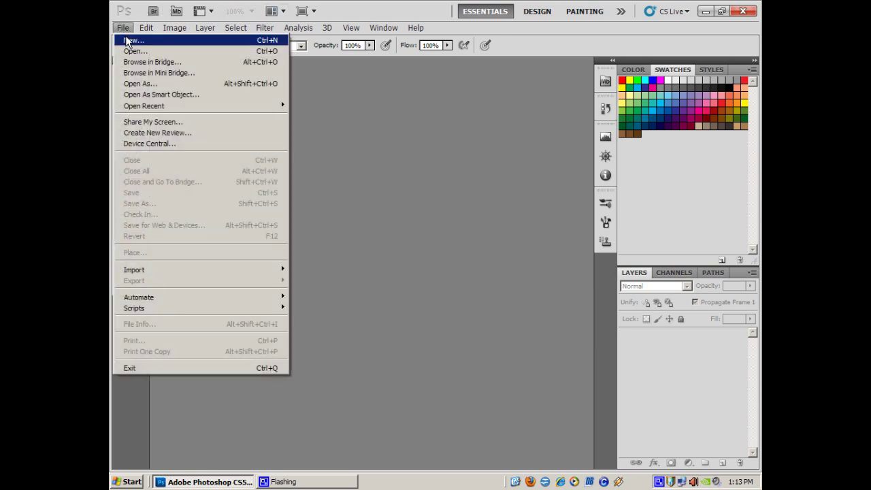
{"action": "left_click", "coordinate": [131, 41]}
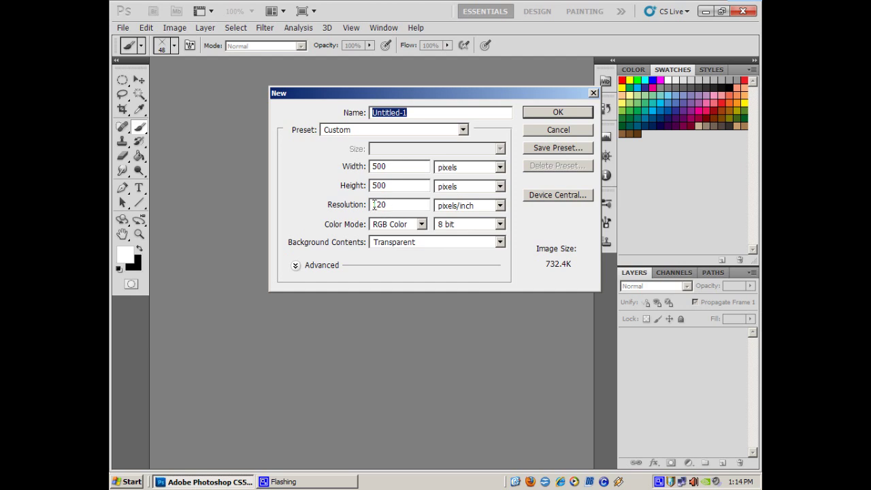
{"action": "left_click_drag", "start_coordinate": [390, 205], "coordinate": [353, 206]}
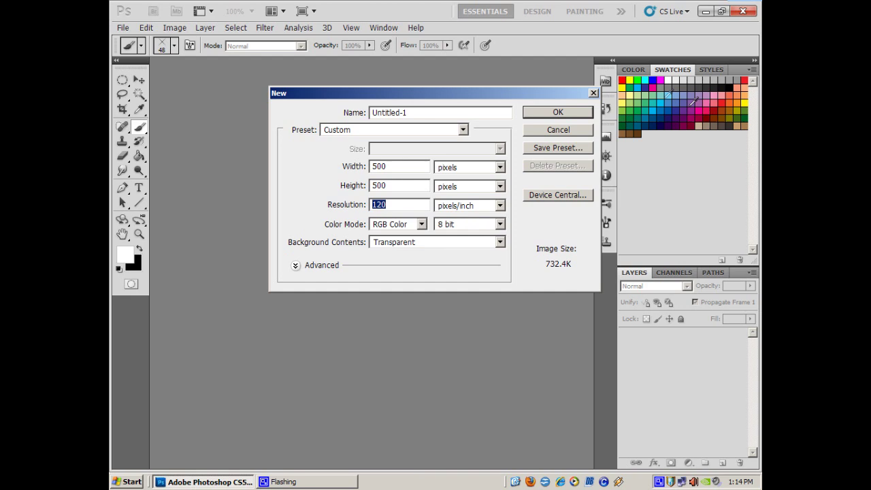
{"action": "left_click", "coordinate": [557, 114]}
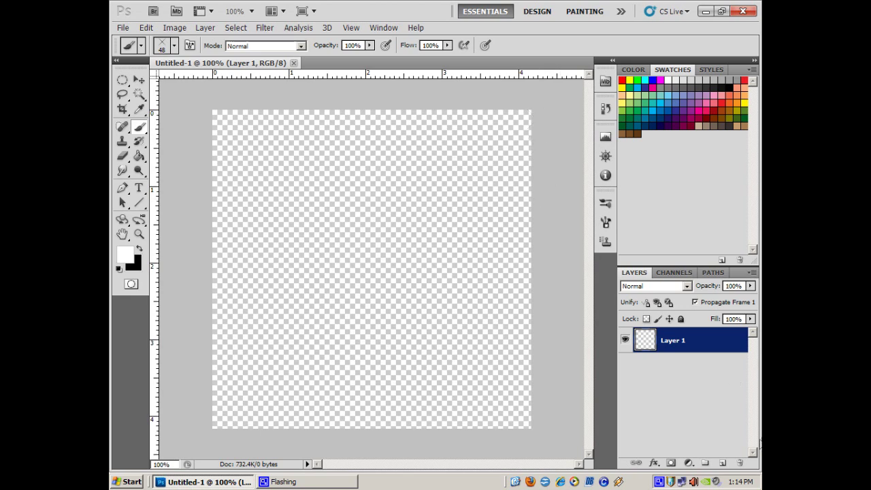
Add Layer 2 and fill it with solid black using the Paint Bucket
{"action": "left_click", "coordinate": [722, 463]}
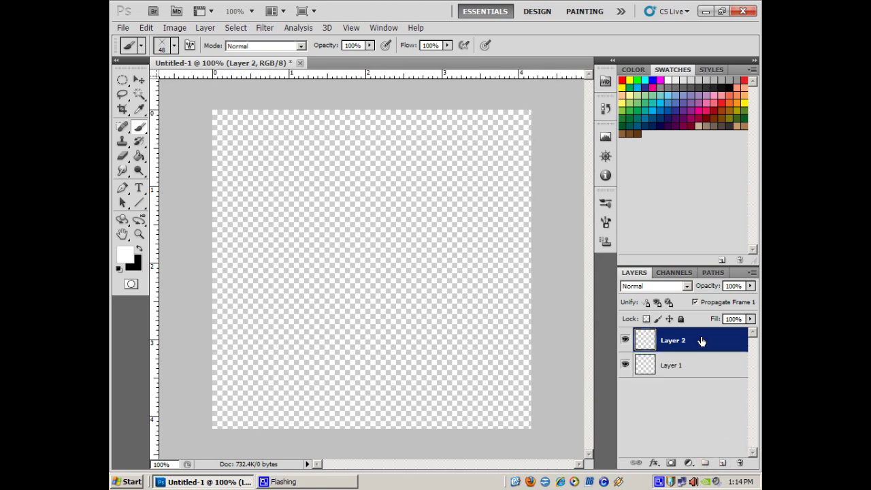
{"action": "left_click", "coordinate": [140, 250]}
{"action": "left_click", "coordinate": [139, 156]}
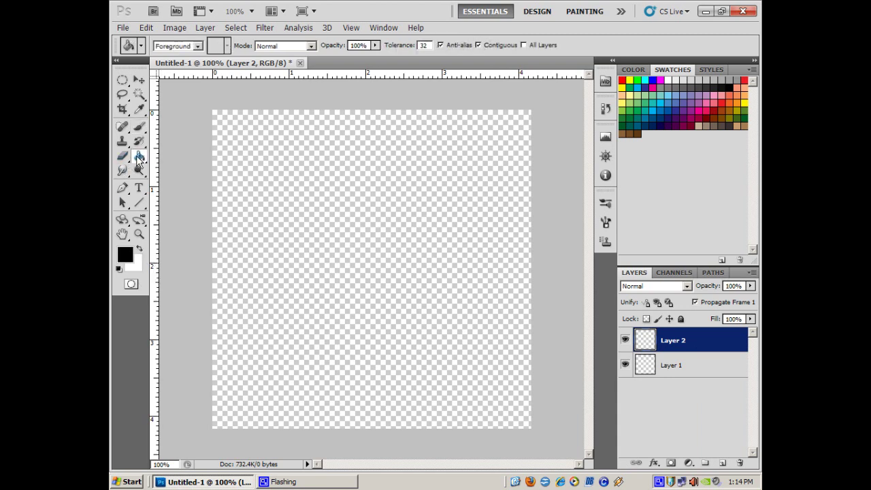
{"action": "left_click", "coordinate": [345, 206]}
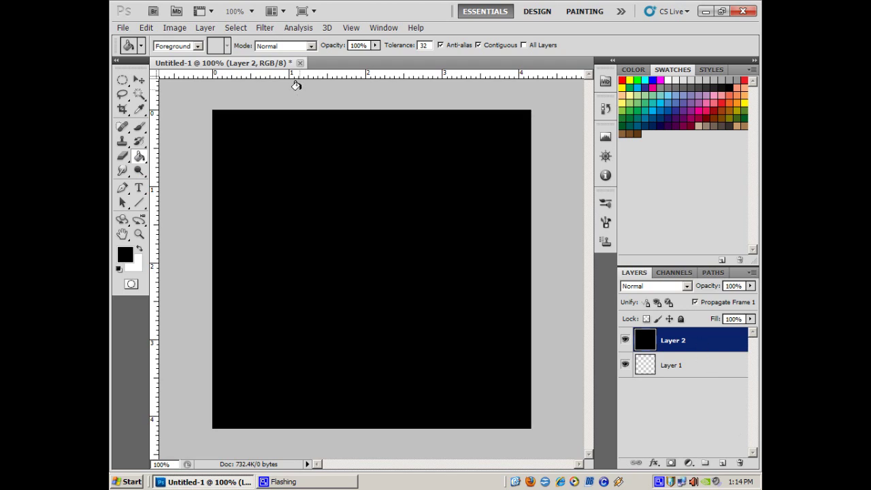
Render Difference Clouds on the black layer, then reapply it four times with Ctrl+F
{"action": "left_click", "coordinate": [265, 30]}
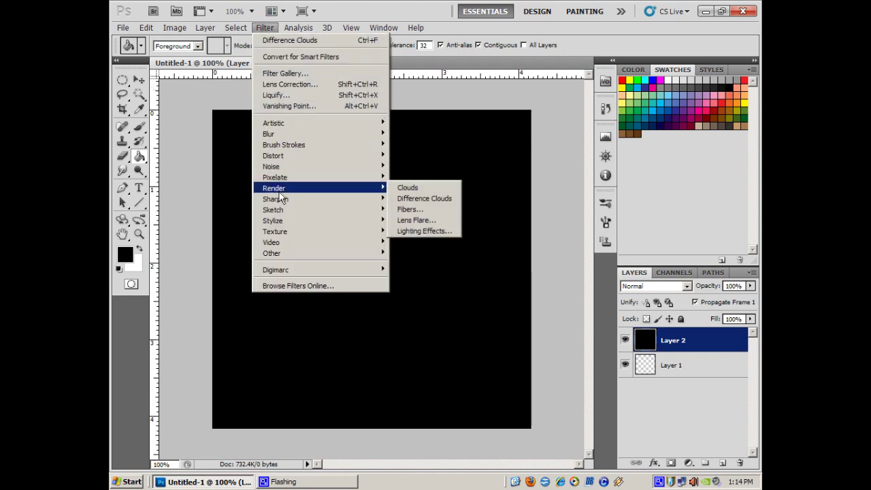
{"action": "left_click", "coordinate": [417, 198]}
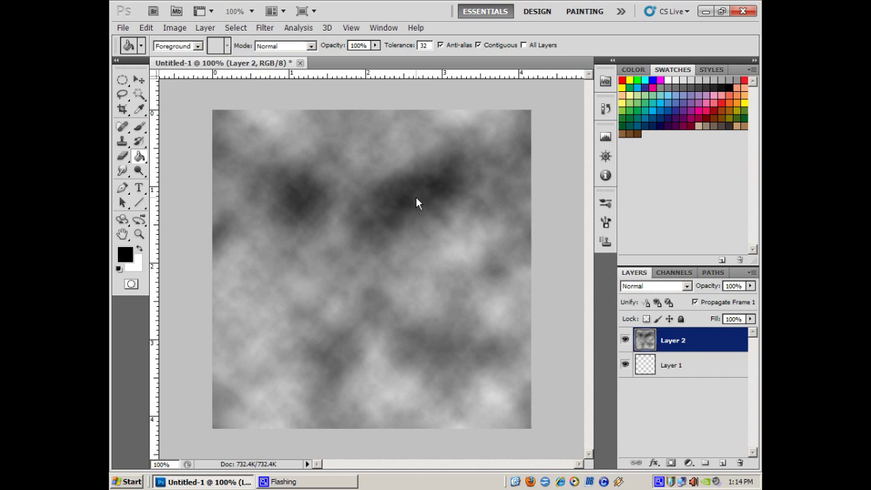
{"action": "key", "text": "ctrl+f"}
{"action": "key", "text": "ctrl+f"}
{"action": "key", "text": "ctrl+f"}
{"action": "key", "text": "ctrl+f"}
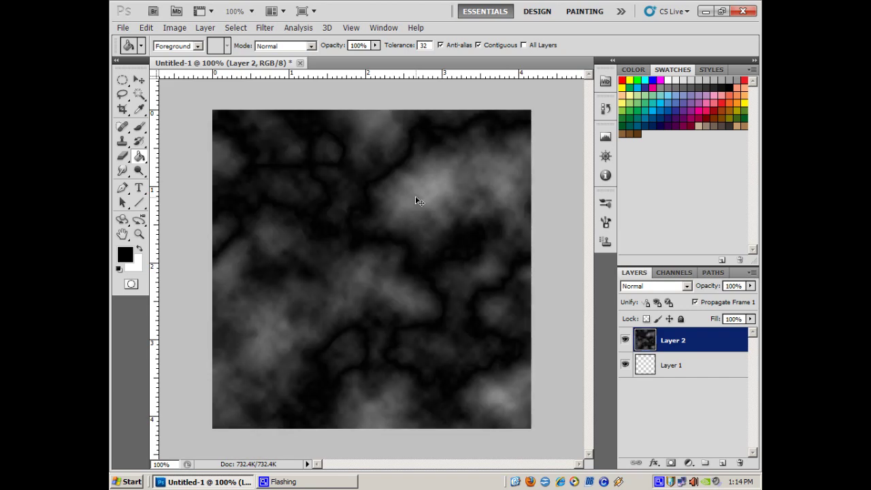
{"action": "key", "text": "ctrl+f"}
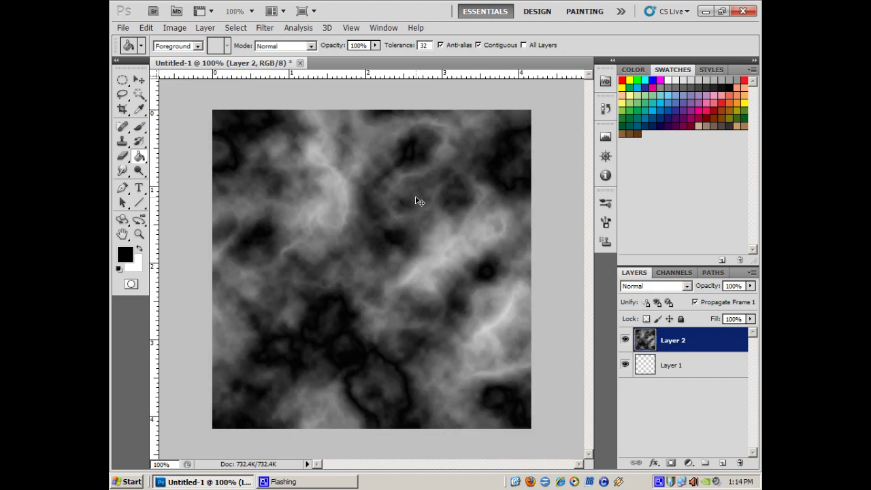
{"action": "key", "text": "ctrl+f"}
{"action": "key", "text": "ctrl+f"}
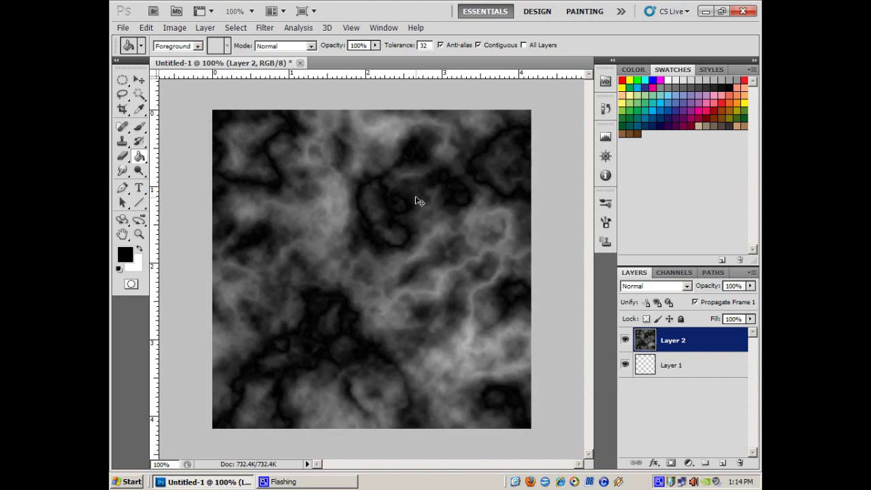
{"action": "key", "text": "ctrl+f"}
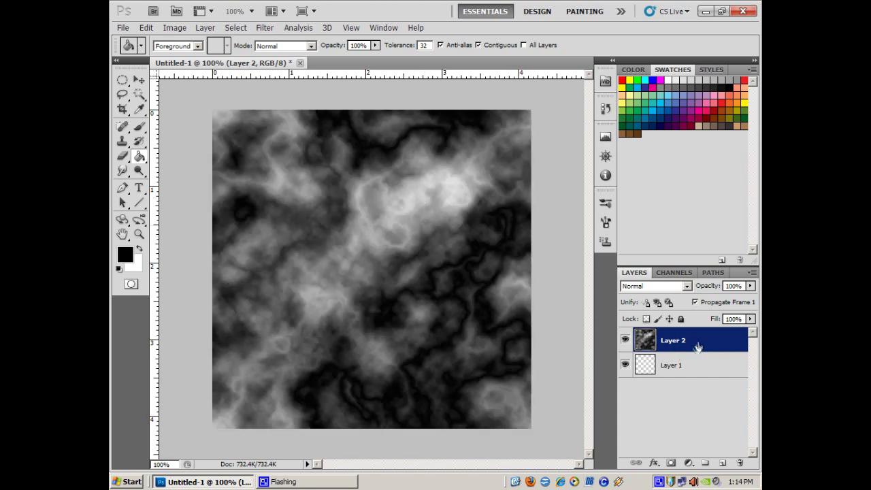
Darken the clouds with Brightness/Contrast set to brightness -85 and contrast 82
{"action": "left_click", "coordinate": [174, 27]}
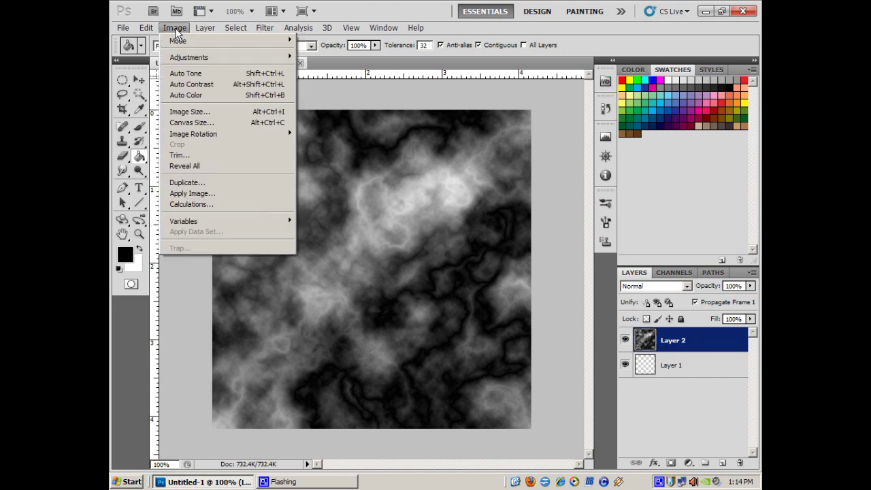
{"action": "mouse_move", "coordinate": [178, 58]}
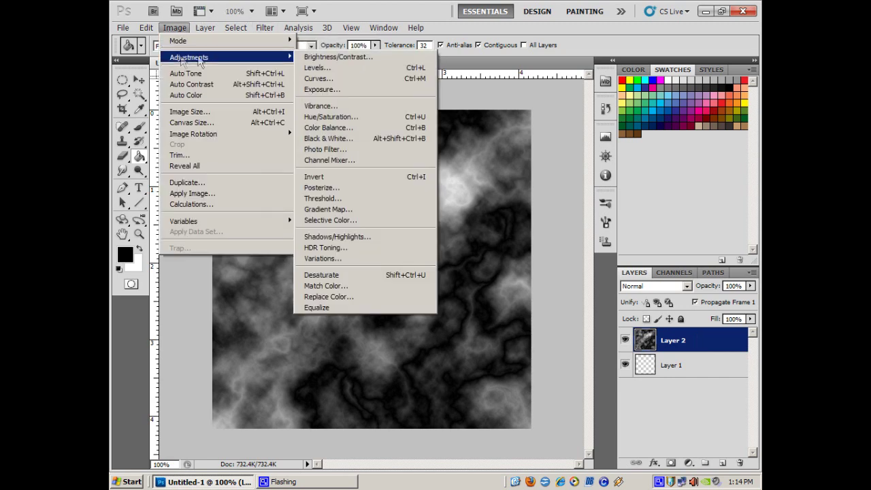
{"action": "left_click", "coordinate": [350, 58]}
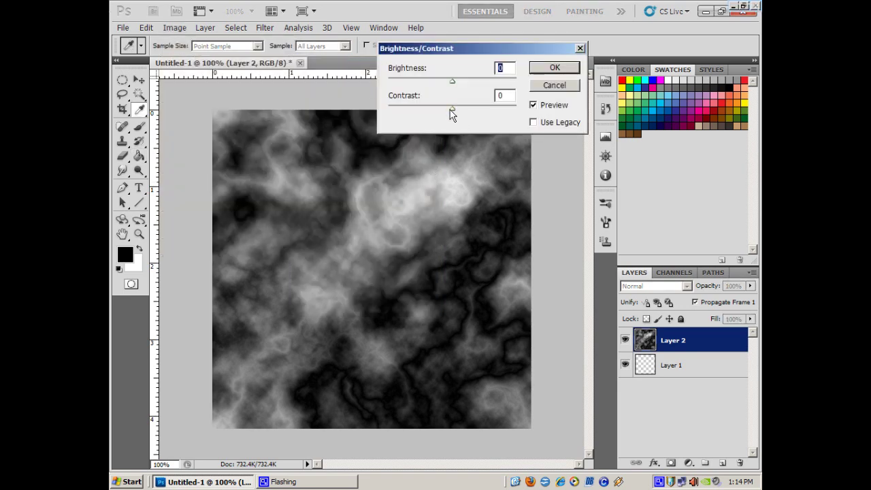
{"action": "left_click_drag", "start_coordinate": [453, 112], "coordinate": [499, 112]}
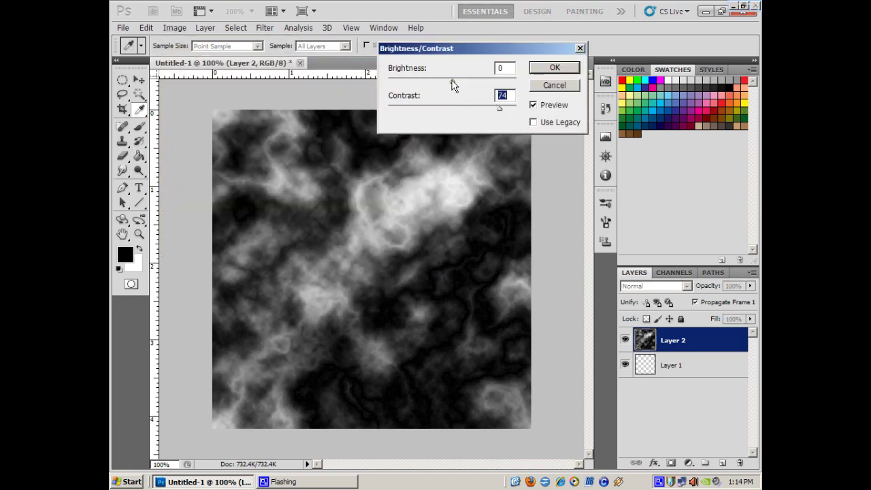
{"action": "left_click_drag", "start_coordinate": [452, 82], "coordinate": [422, 82]}
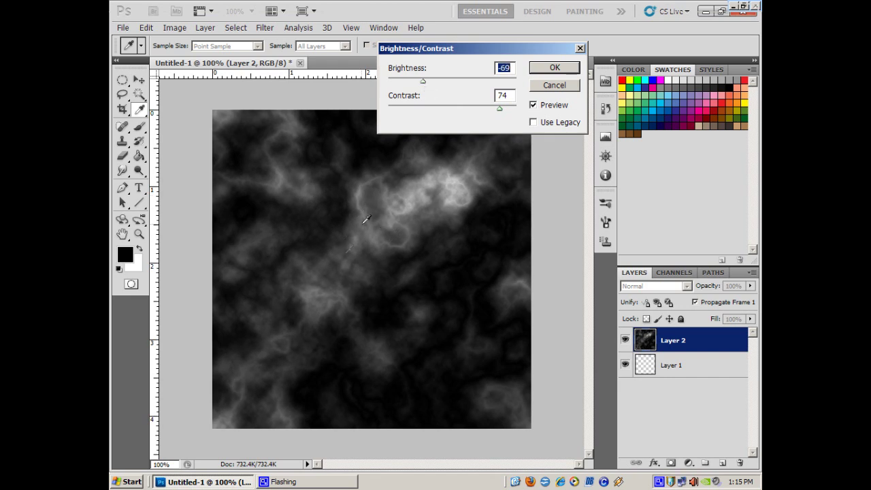
{"action": "left_click_drag", "start_coordinate": [498, 110], "coordinate": [507, 112]}
{"action": "left_click_drag", "start_coordinate": [423, 83], "coordinate": [417, 86]}
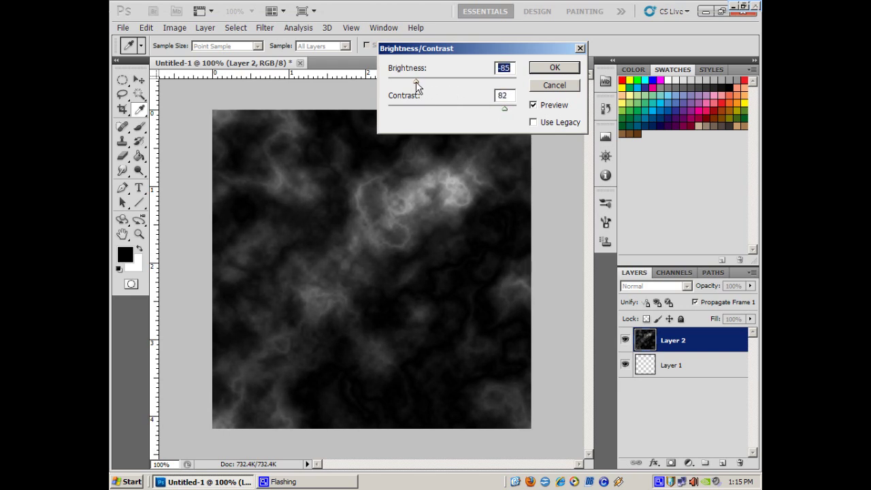
Commit the Brightness/Contrast change, reset brushes to defaults and pick a soft round brush
{"action": "left_click", "coordinate": [554, 68]}
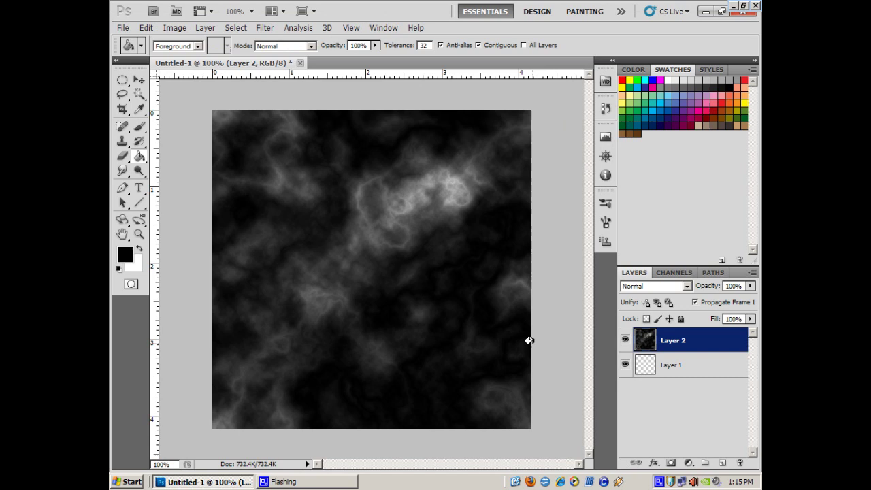
{"action": "left_click", "coordinate": [140, 130]}
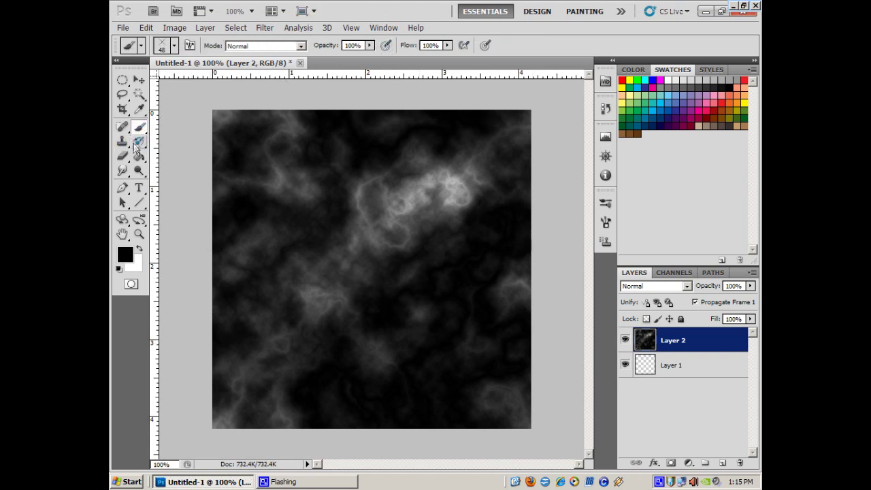
{"action": "left_click", "coordinate": [174, 46]}
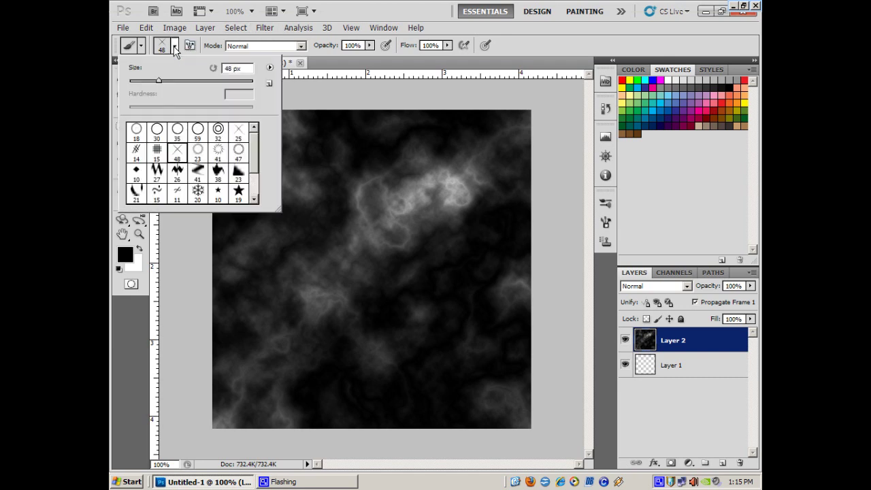
{"action": "left_click", "coordinate": [270, 67]}
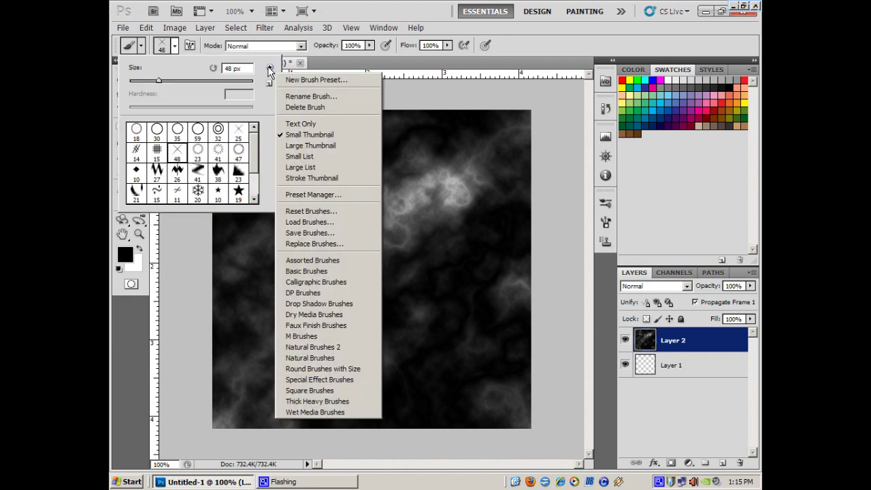
{"action": "left_click", "coordinate": [301, 212]}
{"action": "left_click", "coordinate": [379, 191]}
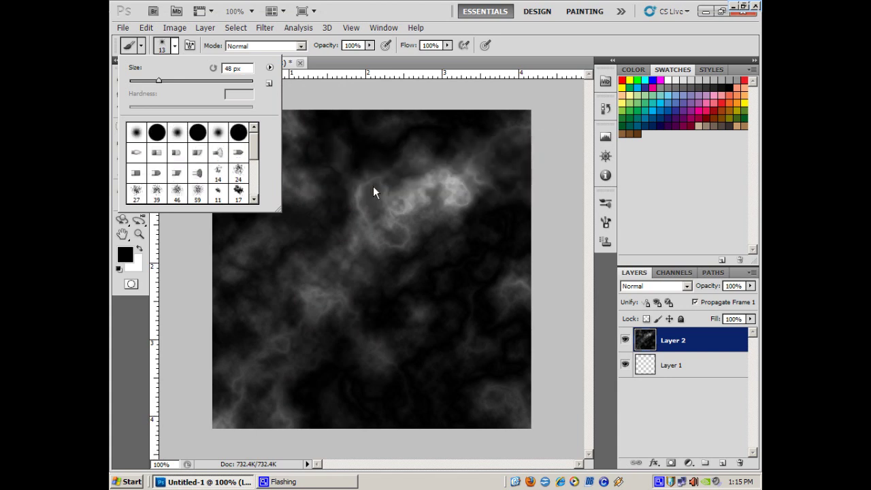
{"action": "mouse_move", "coordinate": [255, 151]}
{"action": "left_mouse_down"}
{"action": "mouse_move", "coordinate": [253, 196]}
{"action": "mouse_move", "coordinate": [248, 143]}
{"action": "left_mouse_up"}
{"action": "left_click", "coordinate": [224, 133]}
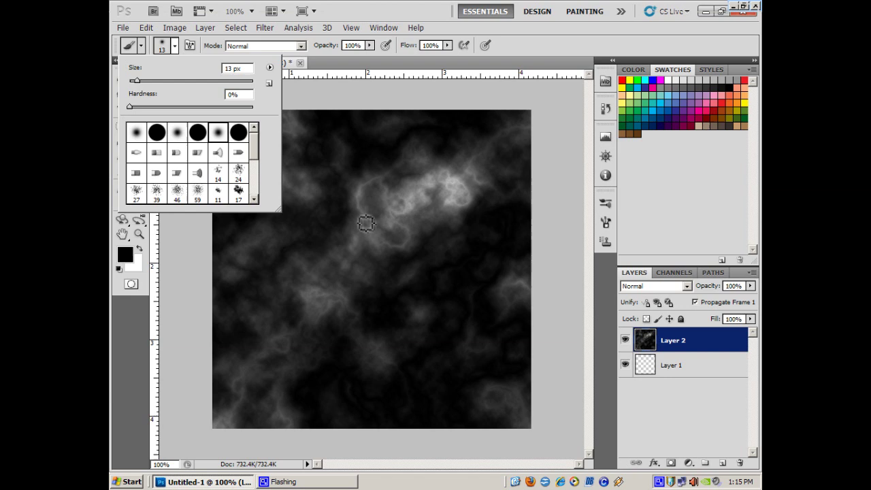
{"action": "left_click", "coordinate": [336, 69]}
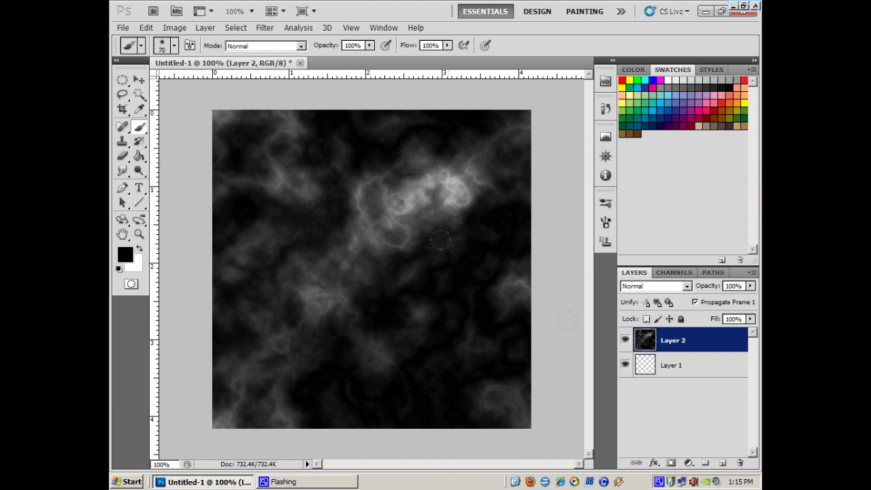
Paint black over the right, top and left cloud edges plus a small lower patch
{"action": "mouse_move", "coordinate": [507, 259]}
{"action": "left_mouse_down"}
{"action": "mouse_move", "coordinate": [518, 306]}
{"action": "mouse_move", "coordinate": [513, 283]}
{"action": "mouse_move", "coordinate": [443, 364]}
{"action": "mouse_move", "coordinate": [533, 422]}
{"action": "mouse_move", "coordinate": [508, 388]}
{"action": "mouse_move", "coordinate": [500, 348]}
{"action": "left_mouse_up"}
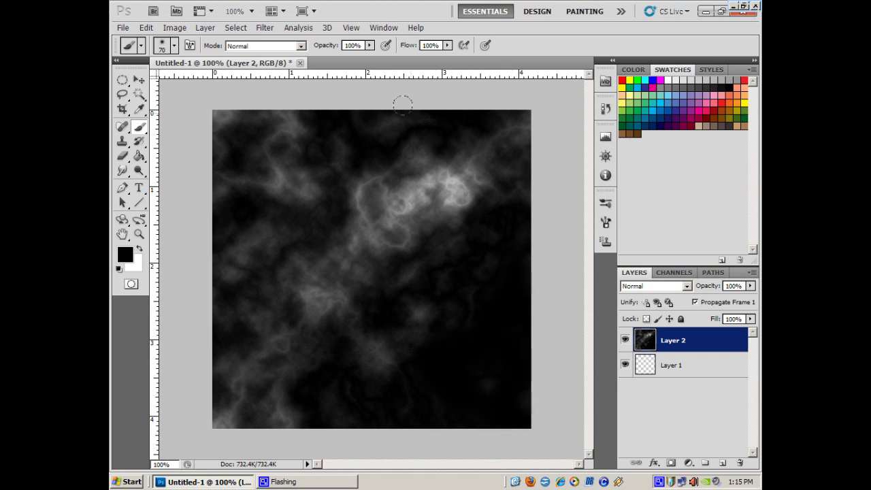
{"action": "mouse_move", "coordinate": [402, 104]}
{"action": "left_mouse_down"}
{"action": "mouse_move", "coordinate": [381, 119]}
{"action": "mouse_move", "coordinate": [310, 130]}
{"action": "mouse_move", "coordinate": [262, 133]}
{"action": "mouse_move", "coordinate": [278, 128]}
{"action": "mouse_move", "coordinate": [232, 122]}
{"action": "mouse_move", "coordinate": [212, 156]}
{"action": "left_mouse_up"}
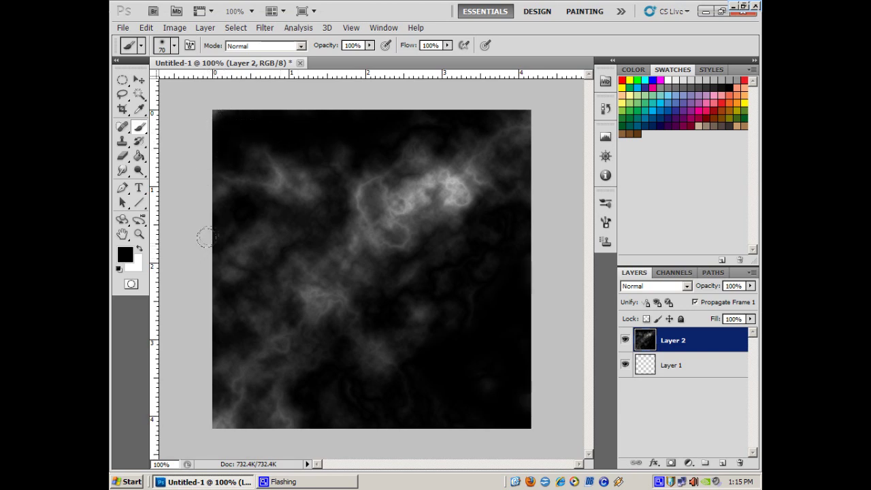
{"action": "mouse_move", "coordinate": [204, 237]}
{"action": "left_mouse_down"}
{"action": "mouse_move", "coordinate": [284, 230]}
{"action": "mouse_move", "coordinate": [218, 264]}
{"action": "mouse_move", "coordinate": [265, 246]}
{"action": "left_mouse_up"}
{"action": "left_click_drag", "start_coordinate": [321, 395], "coordinate": [340, 412]}
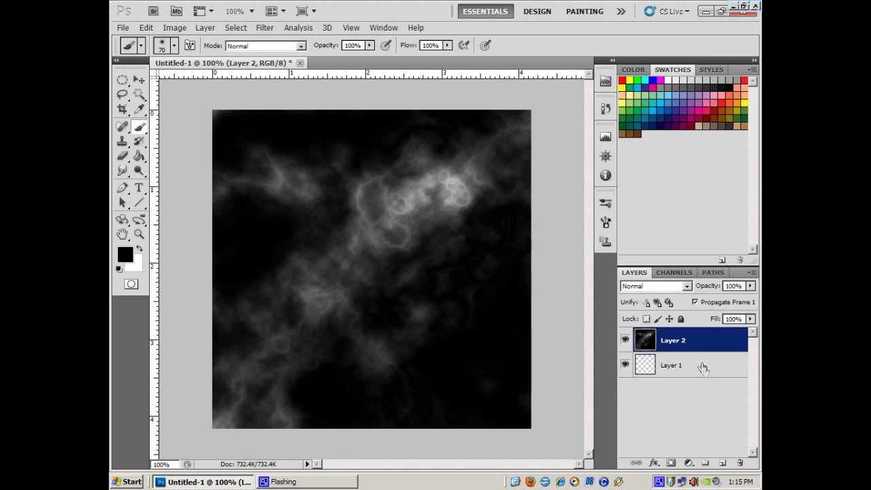
Make Layer 2 active and switch its blend mode to Luminosity
{"action": "left_click", "coordinate": [703, 365]}
{"action": "left_click", "coordinate": [697, 341]}
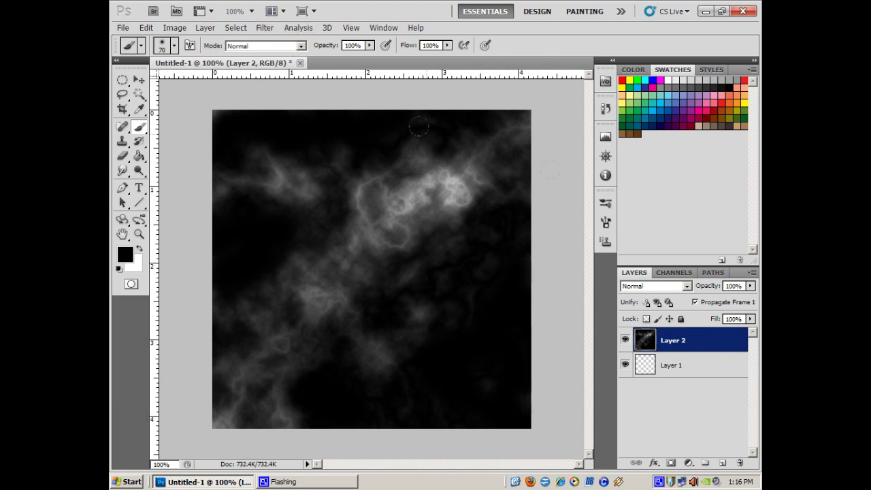
{"action": "left_click", "coordinate": [687, 287]}
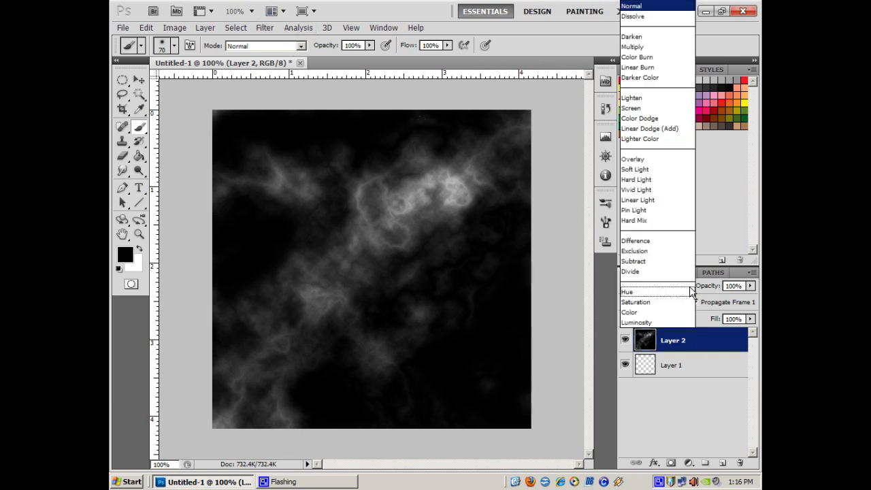
{"action": "left_click", "coordinate": [661, 324]}
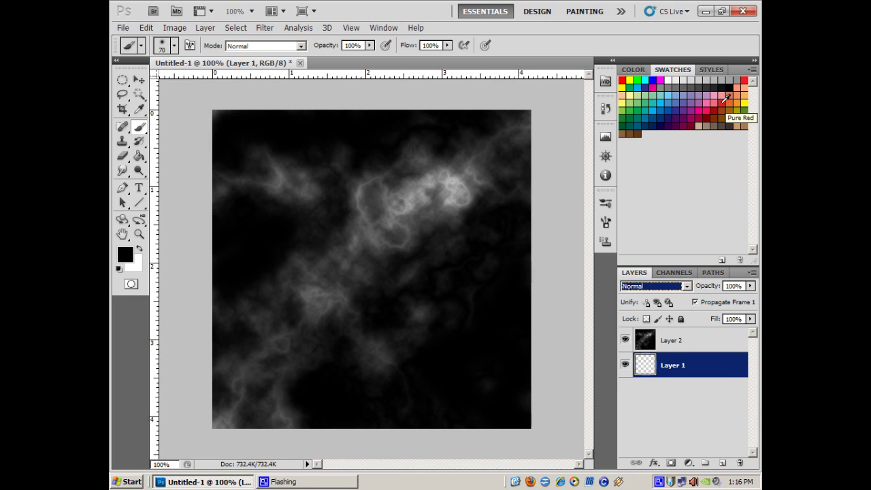
Paint soft red, crimson and pink into the upper-right clouds, toggling Layer 2 to check
{"action": "left_click", "coordinate": [725, 101]}
{"action": "left_click_drag", "start_coordinate": [452, 185], "coordinate": [460, 194]}
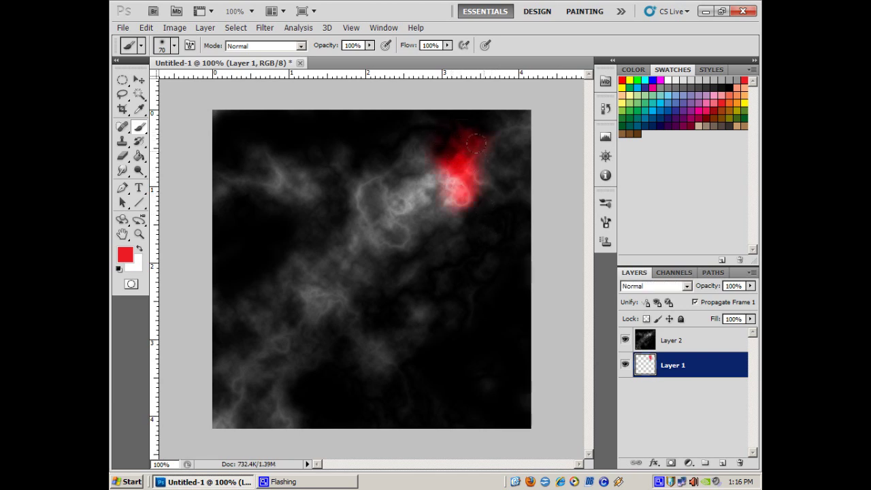
{"action": "mouse_move", "coordinate": [476, 143]}
{"action": "left_mouse_down"}
{"action": "mouse_move", "coordinate": [479, 186]}
{"action": "mouse_move", "coordinate": [495, 192]}
{"action": "mouse_move", "coordinate": [492, 170]}
{"action": "left_mouse_up"}
{"action": "left_click", "coordinate": [710, 109]}
{"action": "mouse_move", "coordinate": [489, 139]}
{"action": "left_mouse_down"}
{"action": "mouse_move", "coordinate": [494, 127]}
{"action": "mouse_move", "coordinate": [508, 135]}
{"action": "left_mouse_up"}
{"action": "left_click_drag", "start_coordinate": [406, 144], "coordinate": [402, 168]}
{"action": "left_click", "coordinate": [719, 100]}
{"action": "left_click_drag", "start_coordinate": [434, 173], "coordinate": [443, 204]}
{"action": "left_click_drag", "start_coordinate": [377, 174], "coordinate": [360, 166]}
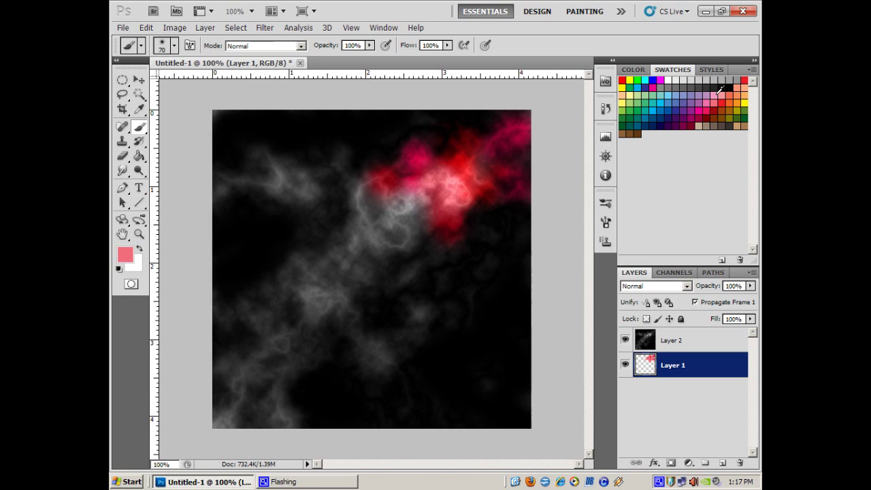
{"action": "left_click", "coordinate": [720, 91]}
{"action": "left_click_drag", "start_coordinate": [416, 198], "coordinate": [400, 198]}
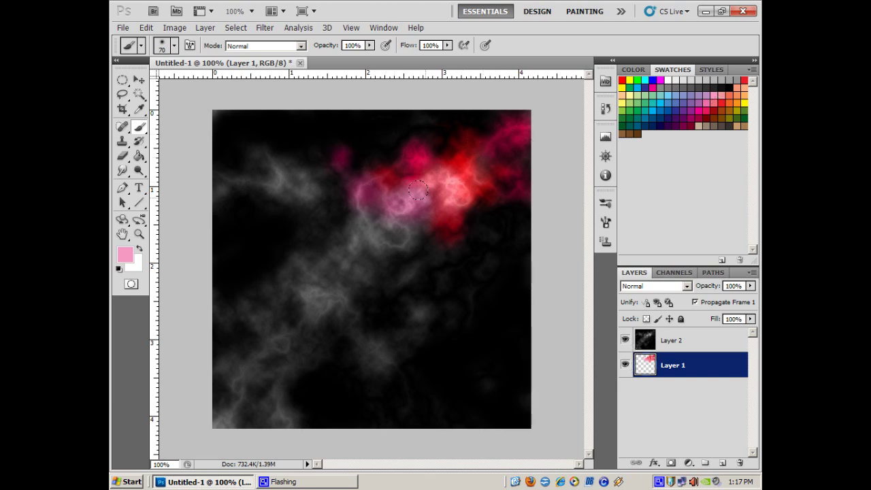
{"action": "left_click", "coordinate": [626, 341]}
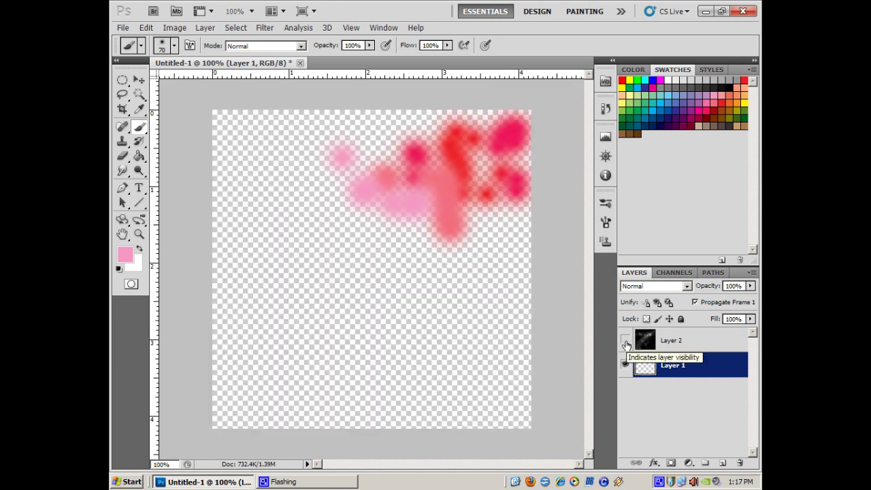
{"action": "left_click", "coordinate": [625, 341]}
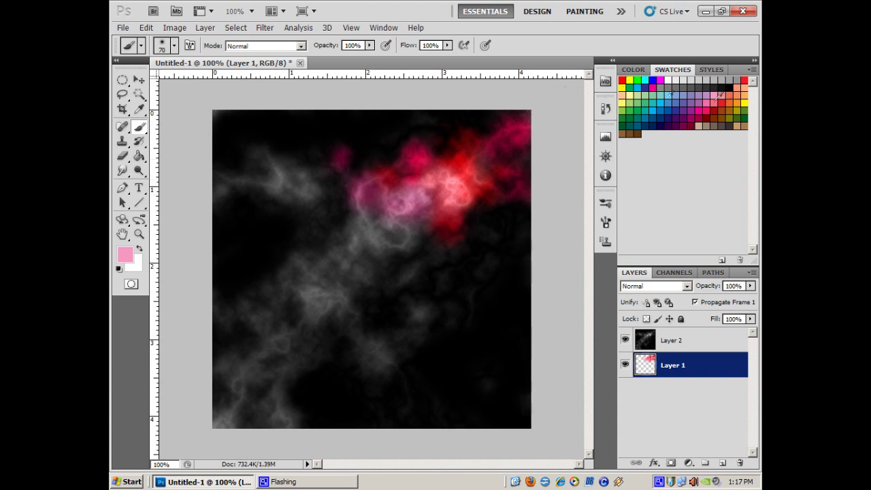
Add violet strokes left of the red cloud and salmon-red below it
{"action": "left_click", "coordinate": [690, 102]}
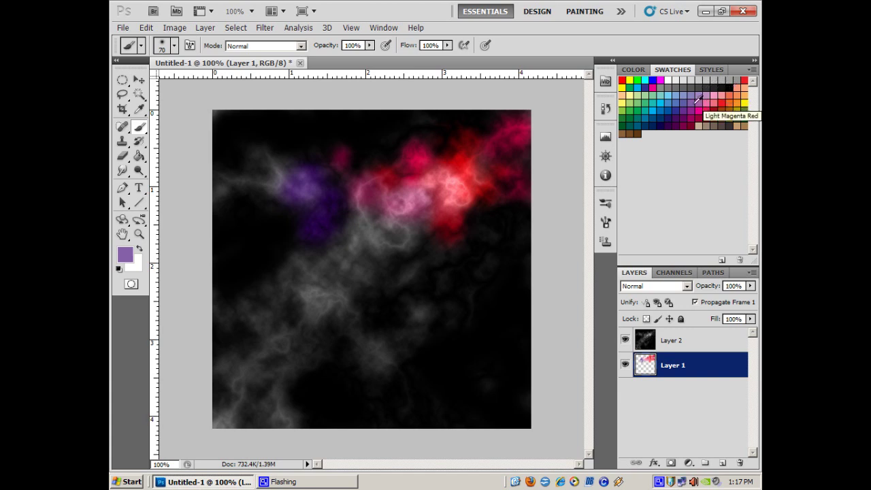
{"action": "left_click", "coordinate": [705, 97]}
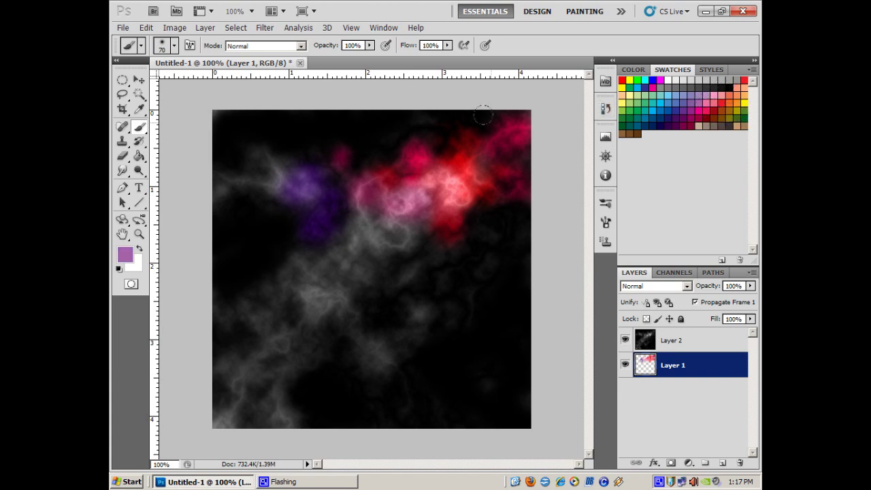
{"action": "mouse_move", "coordinate": [264, 172]}
{"action": "left_mouse_down"}
{"action": "mouse_move", "coordinate": [235, 169]}
{"action": "mouse_move", "coordinate": [225, 182]}
{"action": "mouse_move", "coordinate": [247, 147]}
{"action": "left_mouse_up"}
{"action": "left_click", "coordinate": [716, 99]}
{"action": "left_click_drag", "start_coordinate": [407, 197], "coordinate": [345, 225]}
{"action": "left_click_drag", "start_coordinate": [419, 267], "coordinate": [407, 270]}
Paint soft pink and red into the lower and lower-left clouds
{"action": "left_click", "coordinate": [660, 103]}
{"action": "left_click", "coordinate": [721, 95]}
{"action": "mouse_move", "coordinate": [304, 285]}
{"action": "left_mouse_down"}
{"action": "mouse_move", "coordinate": [332, 291]}
{"action": "mouse_move", "coordinate": [368, 349]}
{"action": "left_mouse_up"}
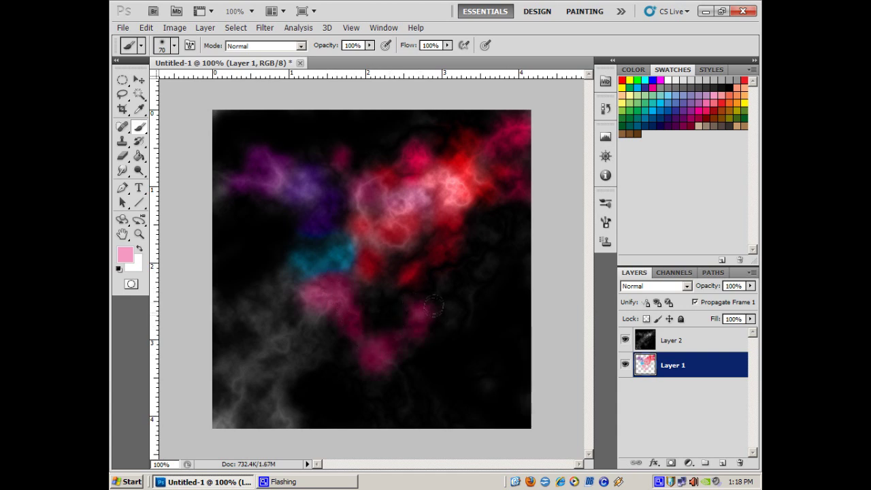
{"action": "left_click", "coordinate": [724, 97]}
{"action": "left_click_drag", "start_coordinate": [294, 333], "coordinate": [235, 312]}
{"action": "left_click", "coordinate": [725, 95]}
{"action": "mouse_move", "coordinate": [232, 340]}
{"action": "left_mouse_down"}
{"action": "mouse_move", "coordinate": [223, 364]}
{"action": "mouse_move", "coordinate": [242, 381]}
{"action": "mouse_move", "coordinate": [278, 395]}
{"action": "left_mouse_up"}
Apply a Gaussian Blur of about 46.7 pixels to Layer 1's colour patches
{"action": "left_click", "coordinate": [266, 28]}
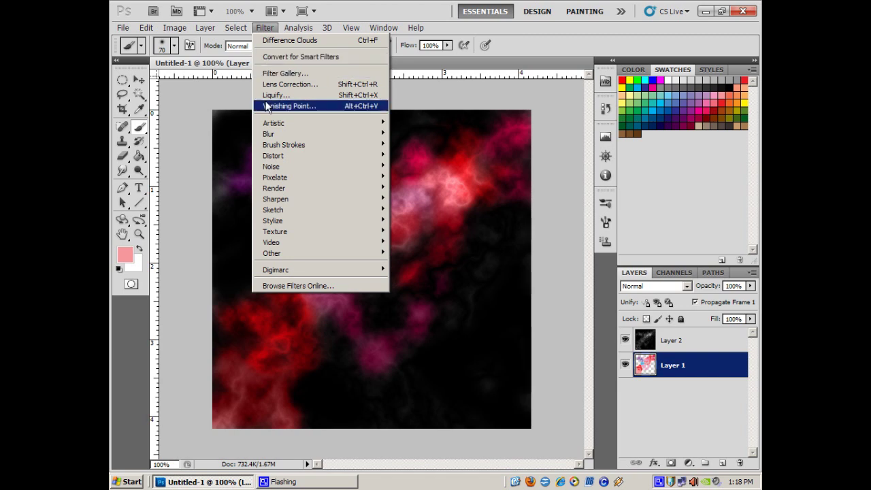
{"action": "mouse_move", "coordinate": [269, 135]}
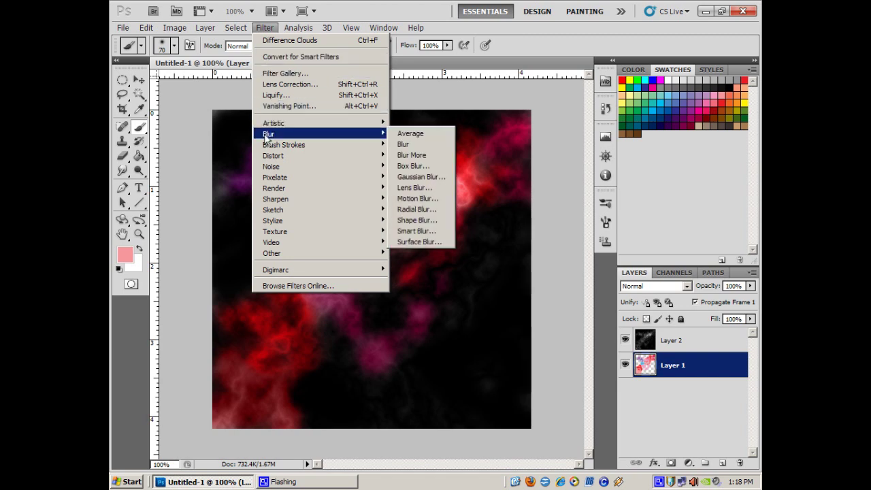
{"action": "left_click", "coordinate": [412, 178]}
{"action": "left_click_drag", "start_coordinate": [496, 213], "coordinate": [553, 212]}
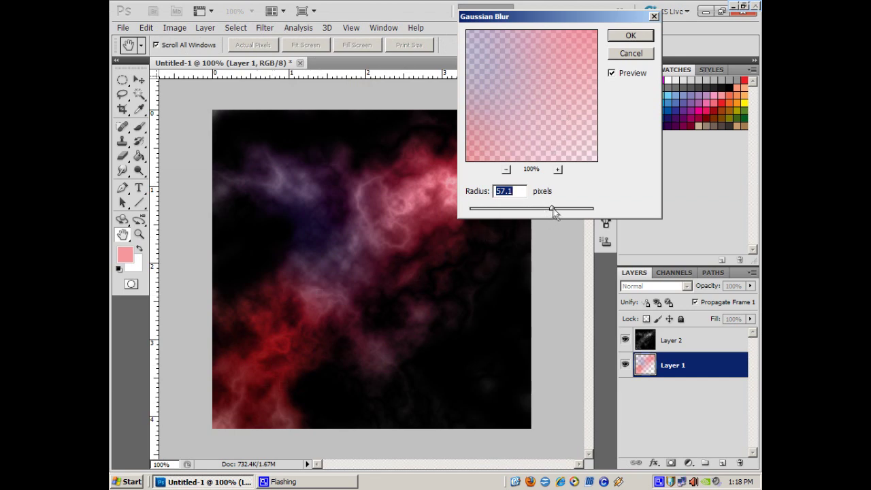
{"action": "left_click_drag", "start_coordinate": [553, 209], "coordinate": [470, 211]}
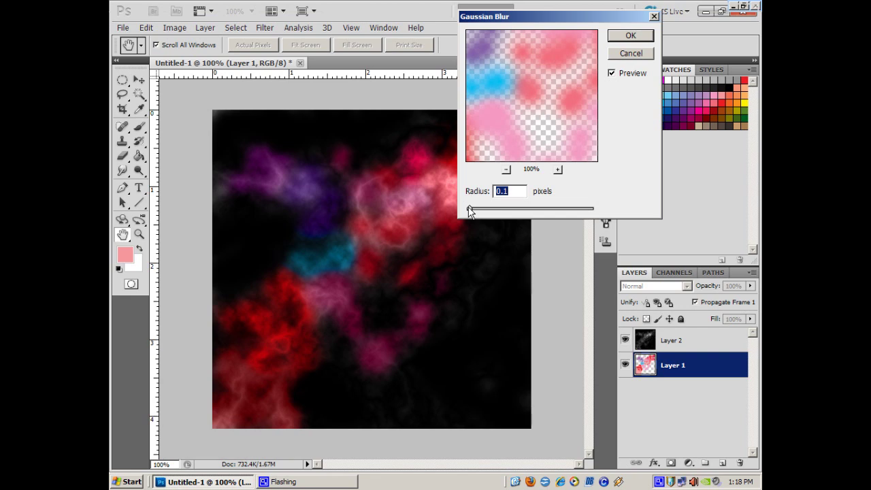
{"action": "left_click_drag", "start_coordinate": [470, 212], "coordinate": [544, 212]}
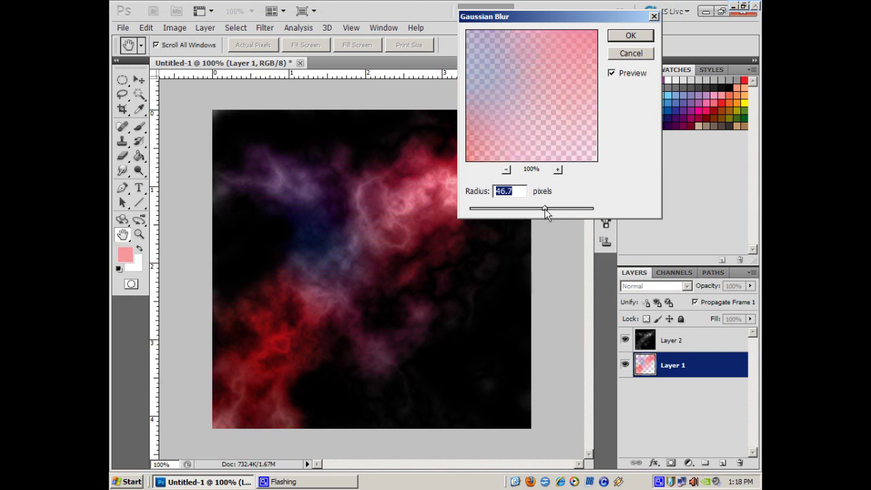
{"action": "left_click", "coordinate": [631, 35]}
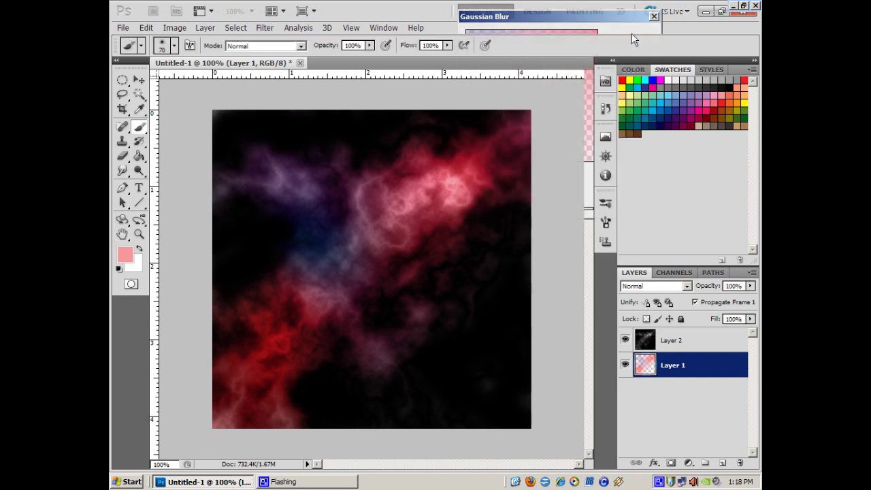
Merge the visible layers into a single Layer 2
{"action": "left_click", "coordinate": [696, 339]}
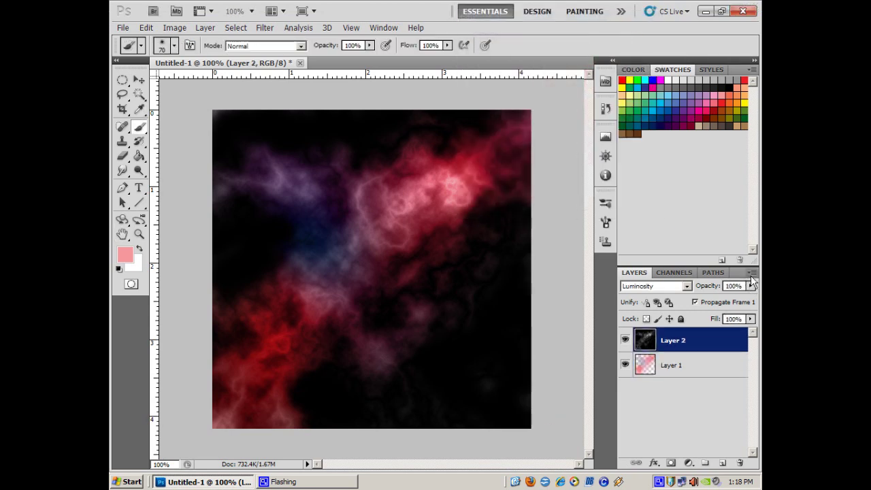
{"action": "left_click", "coordinate": [752, 273]}
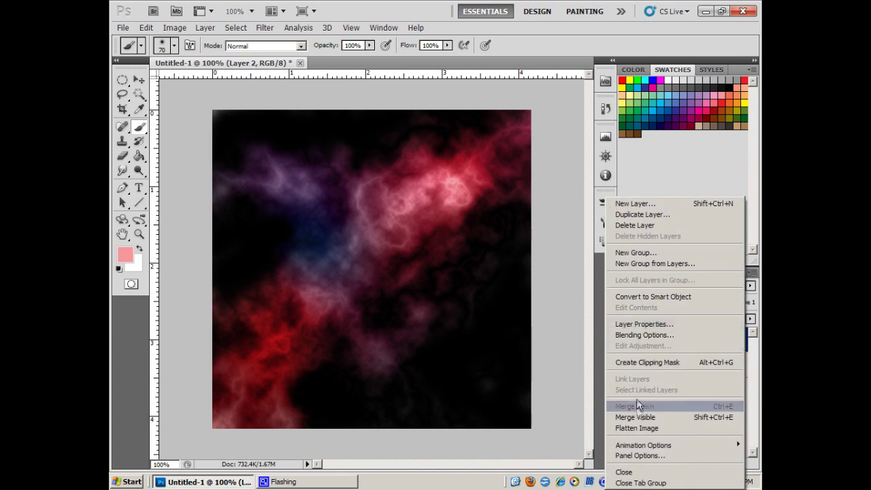
{"action": "left_click", "coordinate": [638, 418]}
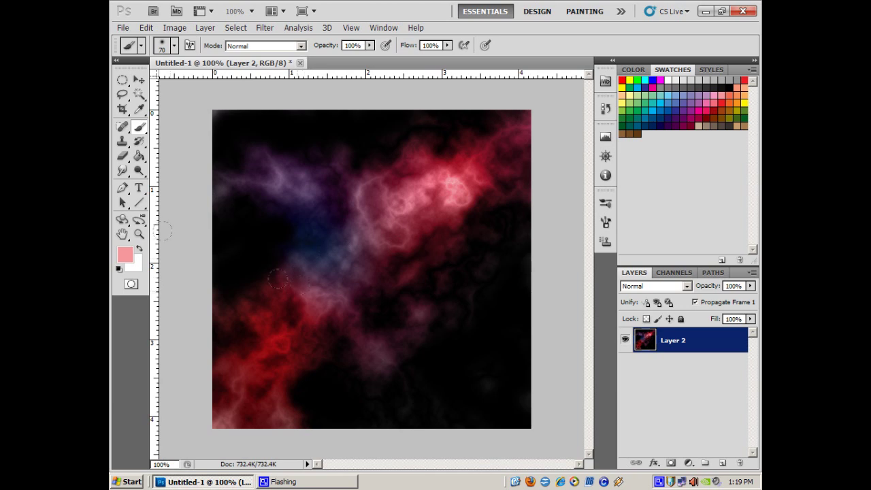
Dodge highlights to brighten the central pink, the upper-left purple wisp and the left pink patch
{"action": "left_click", "coordinate": [139, 172]}
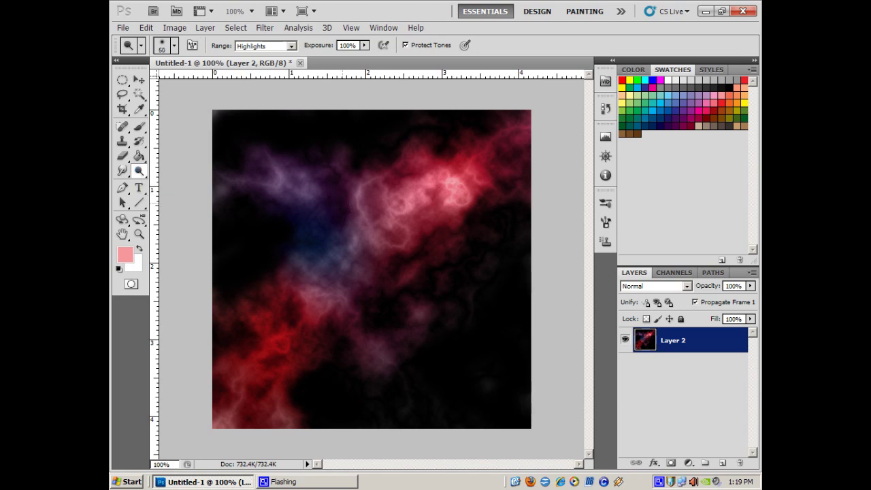
{"action": "key", "text": "bracketleft"}
{"action": "mouse_move", "coordinate": [356, 193]}
{"action": "left_mouse_down"}
{"action": "mouse_move", "coordinate": [359, 204]}
{"action": "mouse_move", "coordinate": [400, 201]}
{"action": "mouse_move", "coordinate": [395, 213]}
{"action": "mouse_move", "coordinate": [410, 239]}
{"action": "mouse_move", "coordinate": [400, 249]}
{"action": "mouse_move", "coordinate": [348, 235]}
{"action": "left_mouse_up"}
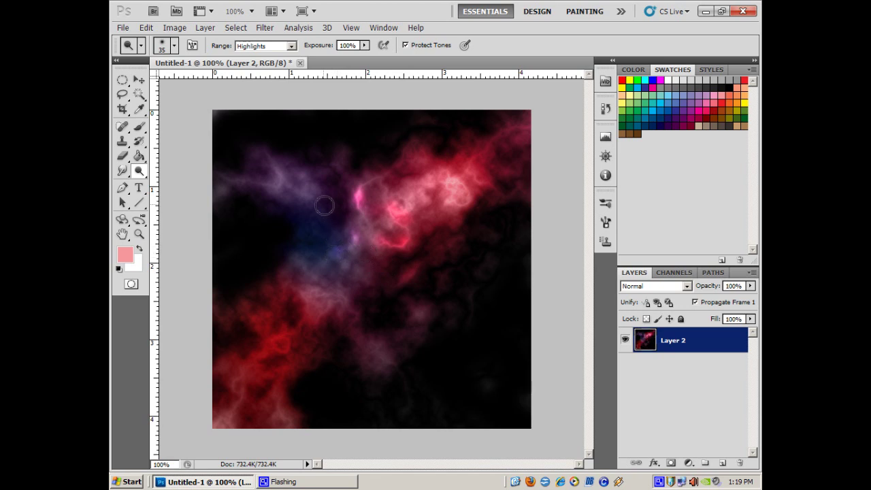
{"action": "mouse_move", "coordinate": [321, 196]}
{"action": "left_mouse_down"}
{"action": "mouse_move", "coordinate": [339, 159]}
{"action": "mouse_move", "coordinate": [318, 174]}
{"action": "mouse_move", "coordinate": [313, 200]}
{"action": "mouse_move", "coordinate": [313, 291]}
{"action": "mouse_move", "coordinate": [339, 290]}
{"action": "mouse_move", "coordinate": [349, 307]}
{"action": "mouse_move", "coordinate": [394, 247]}
{"action": "mouse_move", "coordinate": [377, 239]}
{"action": "mouse_move", "coordinate": [394, 247]}
{"action": "mouse_move", "coordinate": [346, 251]}
{"action": "mouse_move", "coordinate": [360, 243]}
{"action": "mouse_move", "coordinate": [305, 181]}
{"action": "left_mouse_up"}
{"action": "mouse_move", "coordinate": [322, 218]}
{"action": "left_mouse_down"}
{"action": "mouse_move", "coordinate": [291, 277]}
{"action": "mouse_move", "coordinate": [318, 294]}
{"action": "mouse_move", "coordinate": [421, 307]}
{"action": "mouse_move", "coordinate": [370, 335]}
{"action": "mouse_move", "coordinate": [383, 345]}
{"action": "mouse_move", "coordinate": [373, 315]}
{"action": "left_mouse_up"}
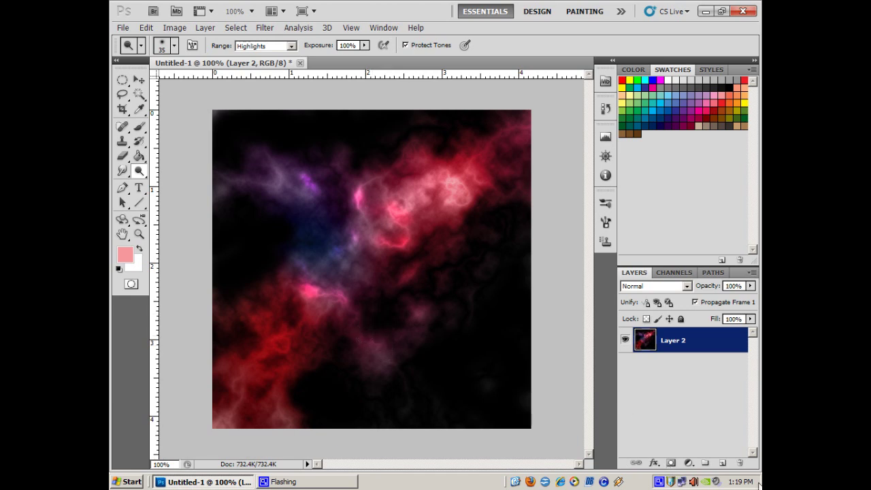
Add a new Layer 3 and load the Basic Brushes set for the Brush tool
{"action": "left_click", "coordinate": [721, 463]}
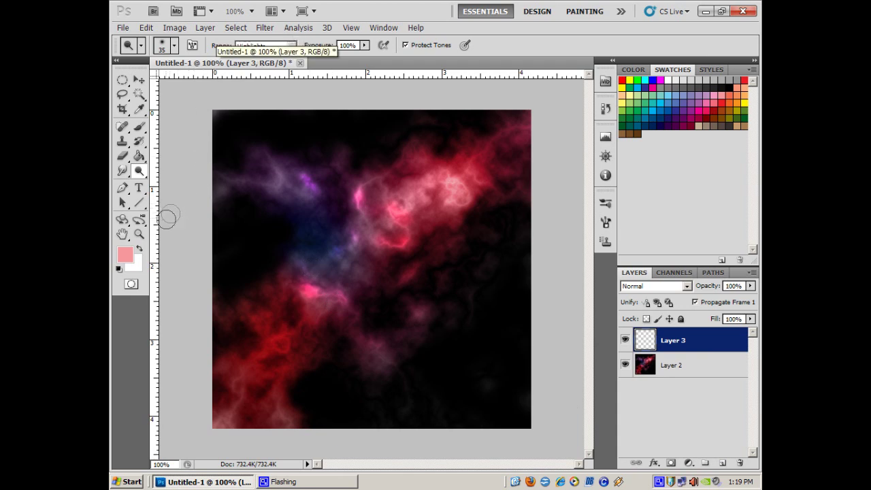
{"action": "left_click", "coordinate": [139, 127]}
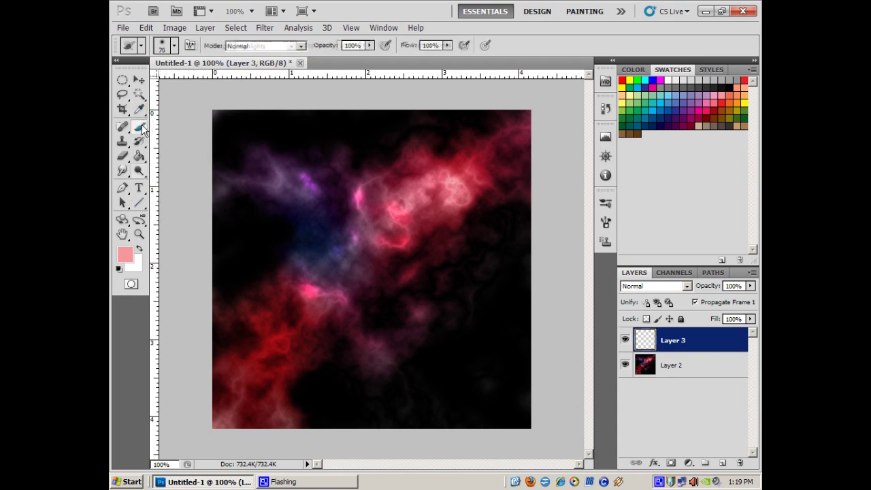
{"action": "left_click", "coordinate": [175, 47]}
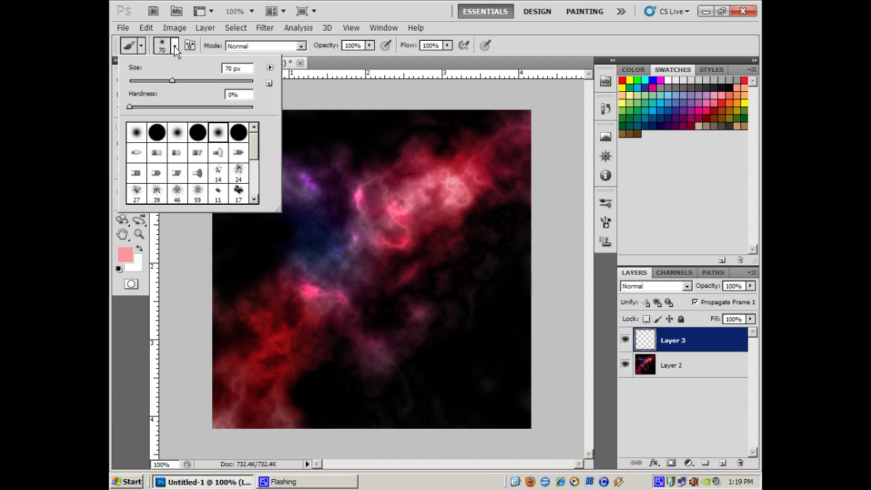
{"action": "left_click", "coordinate": [270, 68]}
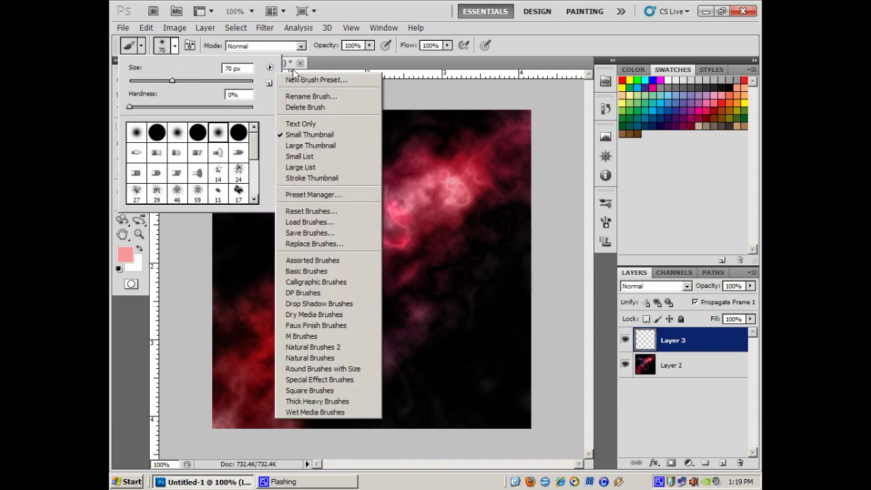
{"action": "left_click", "coordinate": [296, 273]}
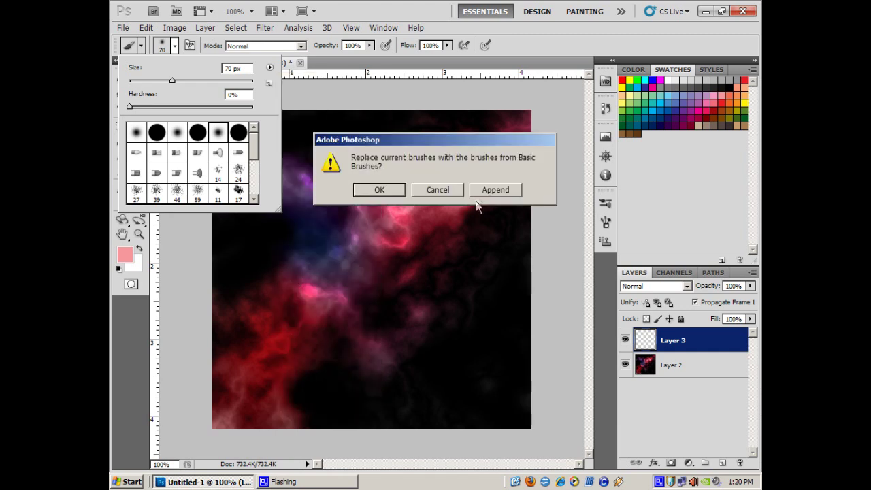
{"action": "left_click", "coordinate": [396, 188]}
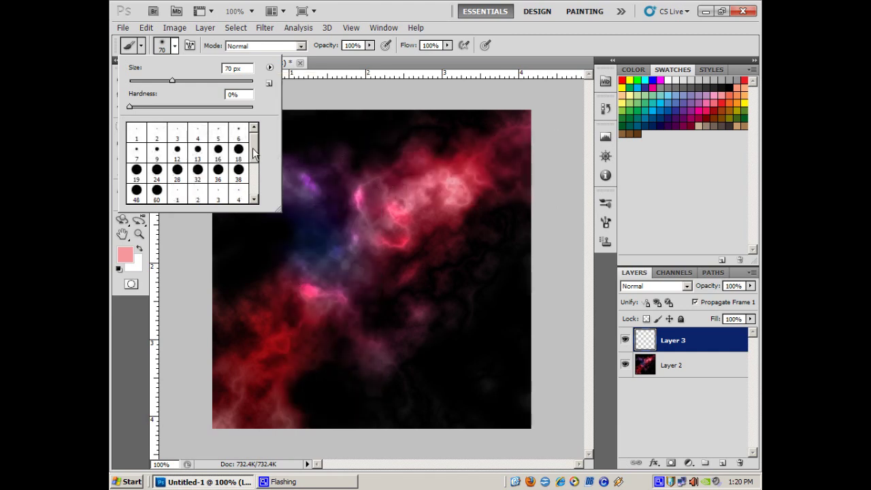
{"action": "mouse_move", "coordinate": [253, 158]}
{"action": "left_mouse_down"}
{"action": "mouse_move", "coordinate": [253, 194]}
{"action": "mouse_move", "coordinate": [254, 136]}
{"action": "left_mouse_up"}
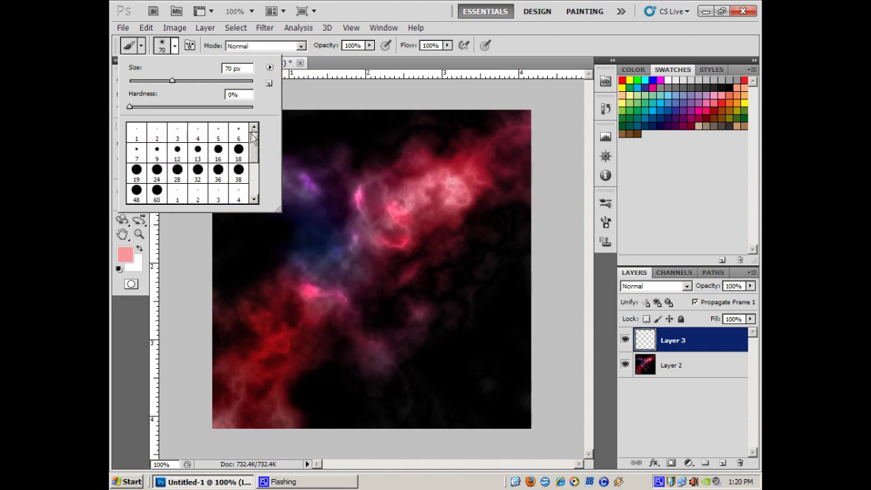
Load the Assorted Brushes set and choose the 25 px cross sparkle brush
{"action": "left_click", "coordinate": [270, 67]}
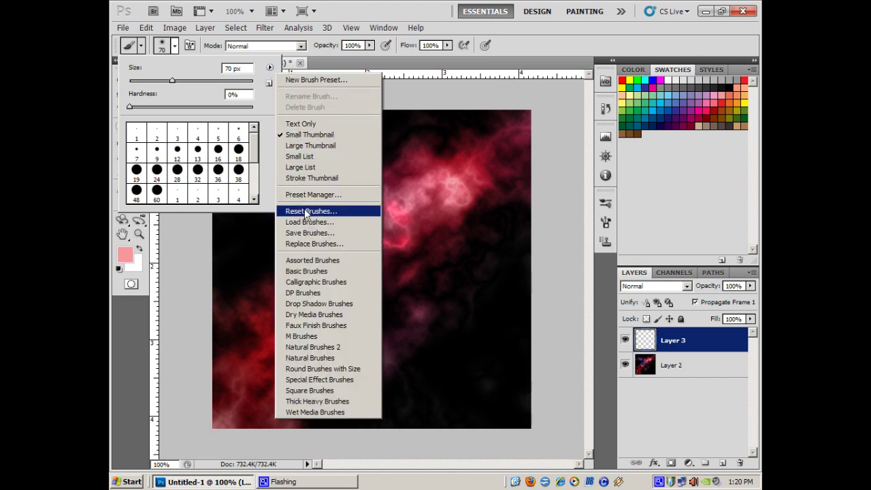
{"action": "left_click", "coordinate": [304, 261]}
{"action": "left_click", "coordinate": [387, 191]}
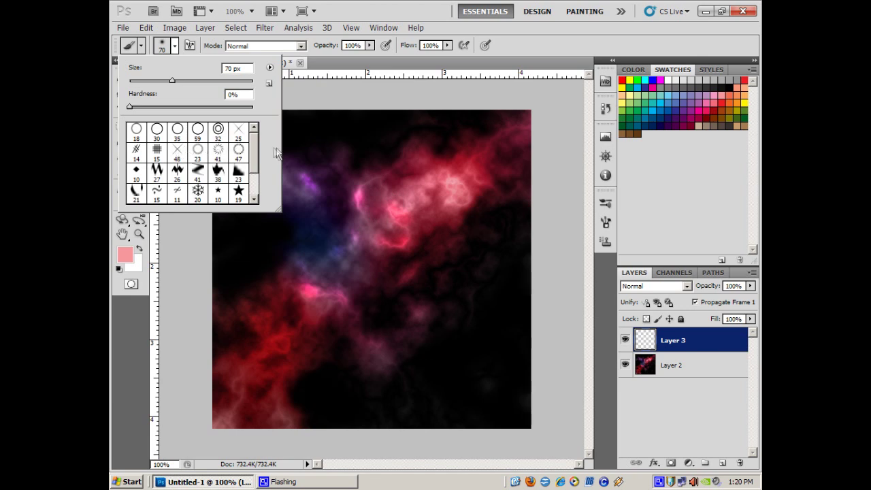
{"action": "scroll", "coordinate": [252, 160], "scroll_direction": "down", "scroll_amount": 1}
{"action": "scroll", "coordinate": [251, 160], "scroll_direction": "down", "scroll_amount": 2}
{"action": "scroll", "coordinate": [252, 160], "scroll_direction": "up", "scroll_amount": 3}
{"action": "left_click", "coordinate": [240, 131]}
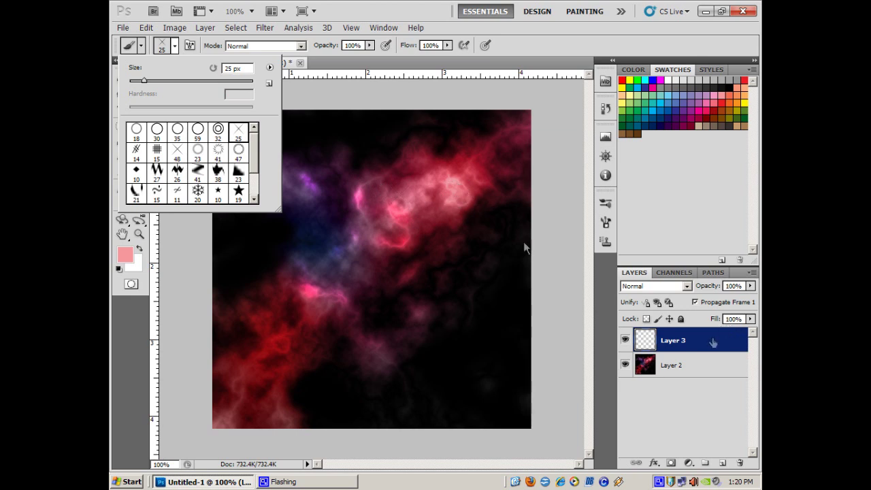
Set white as the foreground colour and stamp four cross sparkles across the nebula
{"action": "left_click", "coordinate": [456, 185]}
{"action": "mouse_move", "coordinate": [457, 186]}
{"action": "left_mouse_down"}
{"action": "mouse_move", "coordinate": [440, 204]}
{"action": "mouse_move", "coordinate": [401, 186]}
{"action": "left_mouse_up"}
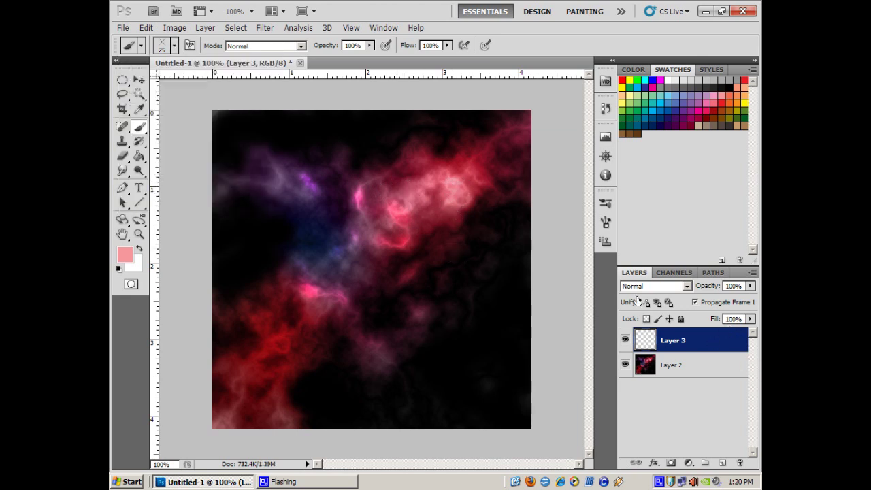
{"action": "left_click", "coordinate": [140, 249]}
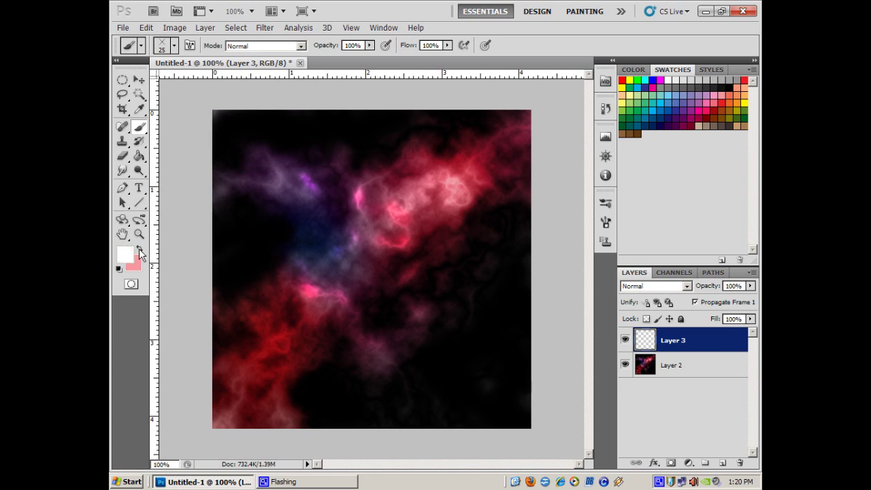
{"action": "left_click", "coordinate": [454, 179]}
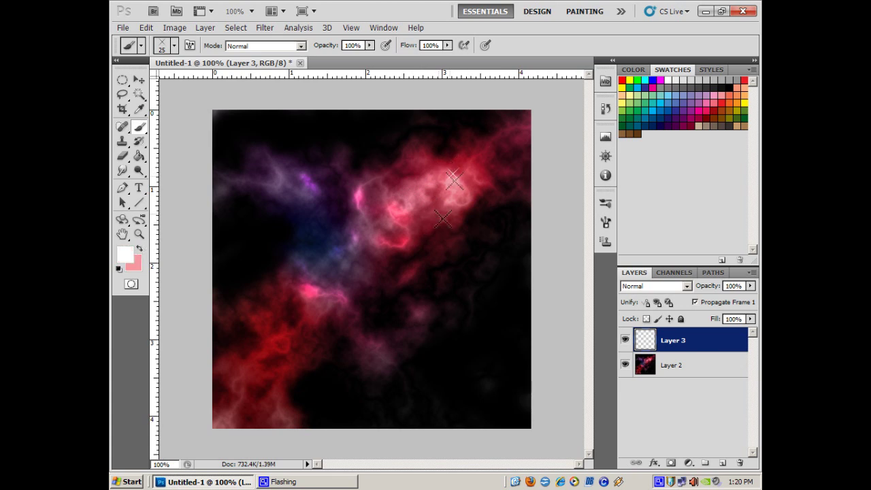
{"action": "left_click", "coordinate": [385, 201]}
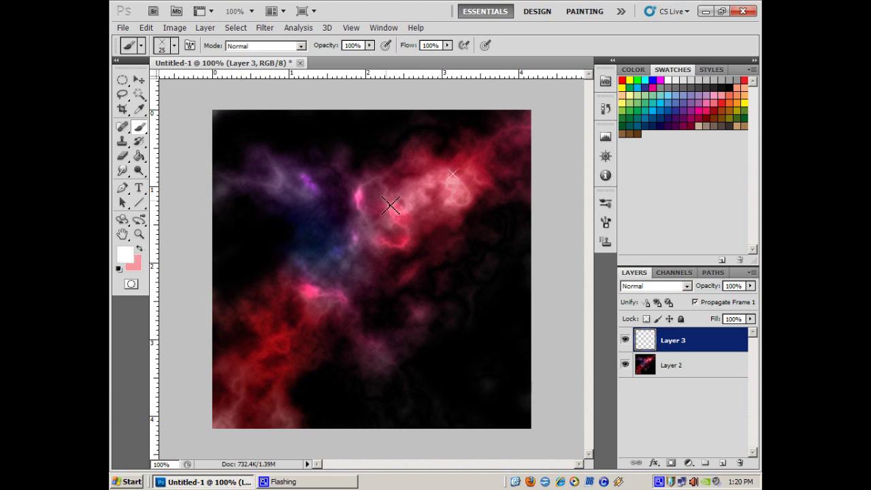
{"action": "left_click", "coordinate": [419, 311]}
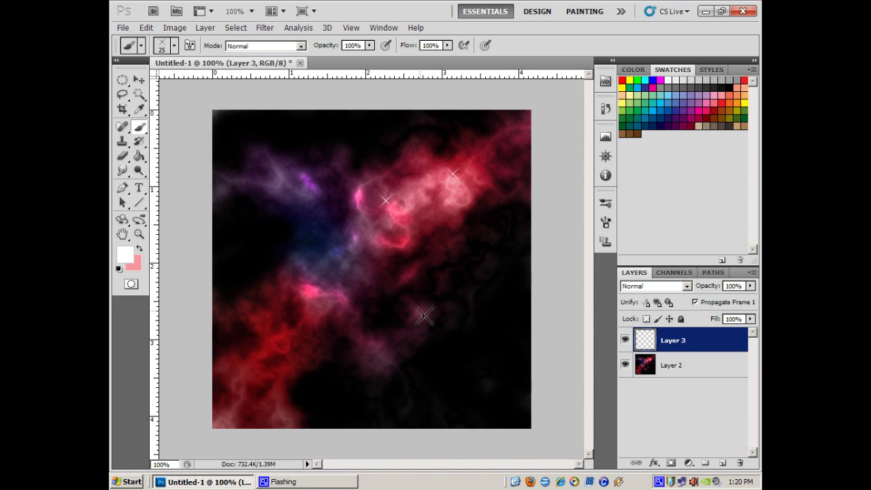
{"action": "left_click", "coordinate": [318, 288]}
Stamp two large sparkles with the 48 px cross brush, then set Layer 3 to 53% opacity
{"action": "left_click", "coordinate": [174, 46]}
{"action": "left_click", "coordinate": [177, 151]}
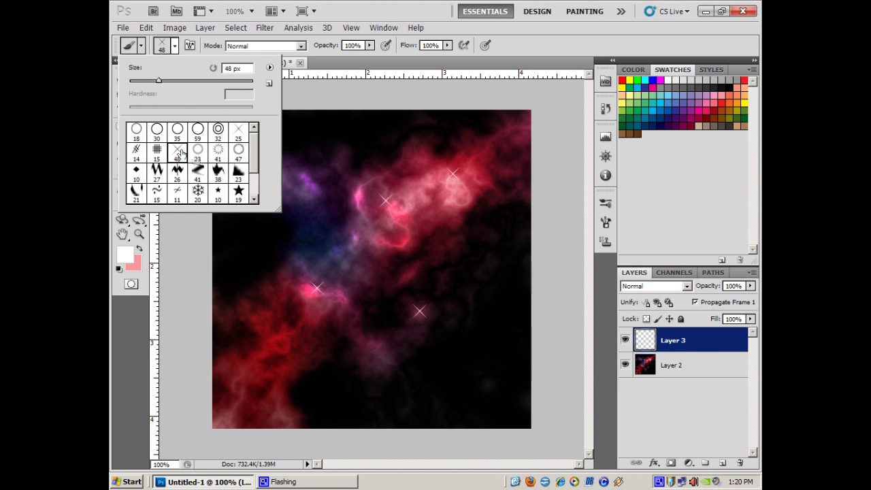
{"action": "left_click", "coordinate": [399, 236]}
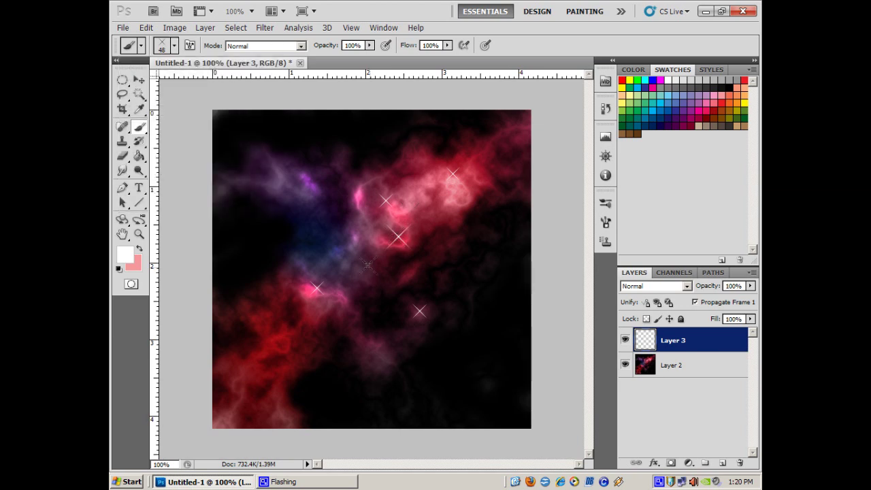
{"action": "left_click", "coordinate": [307, 185]}
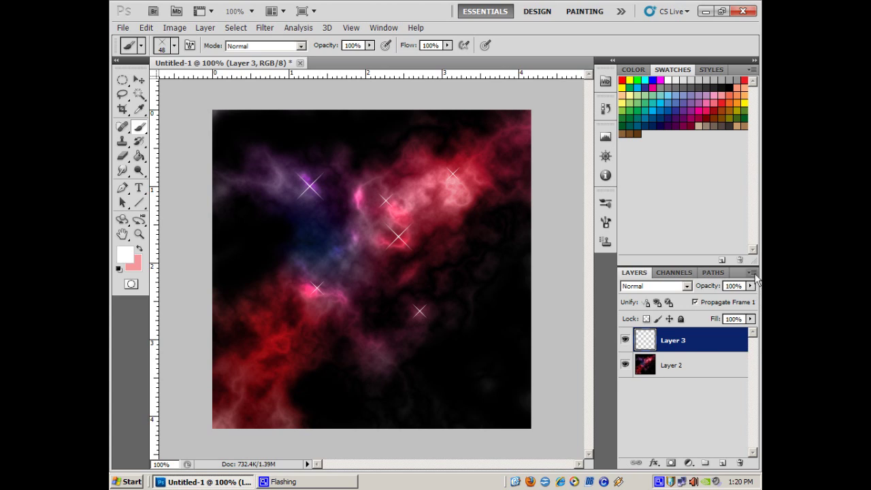
{"action": "left_click", "coordinate": [751, 287]}
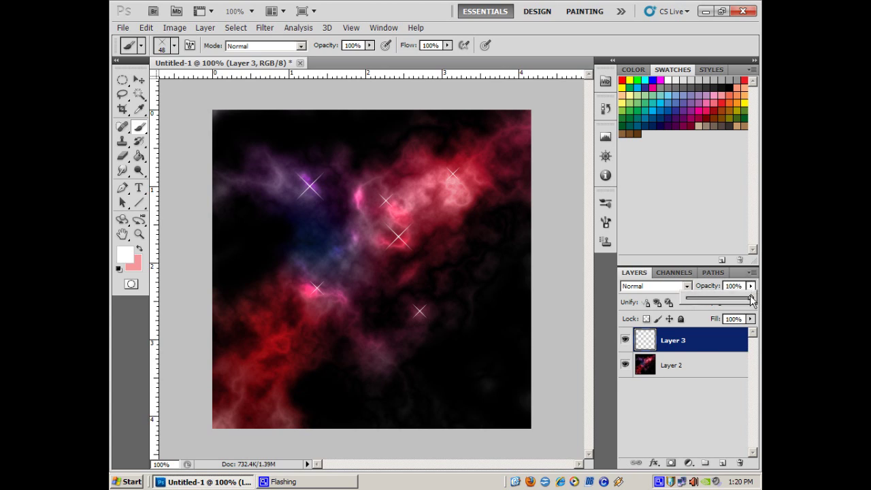
{"action": "left_click_drag", "start_coordinate": [752, 300], "coordinate": [721, 303]}
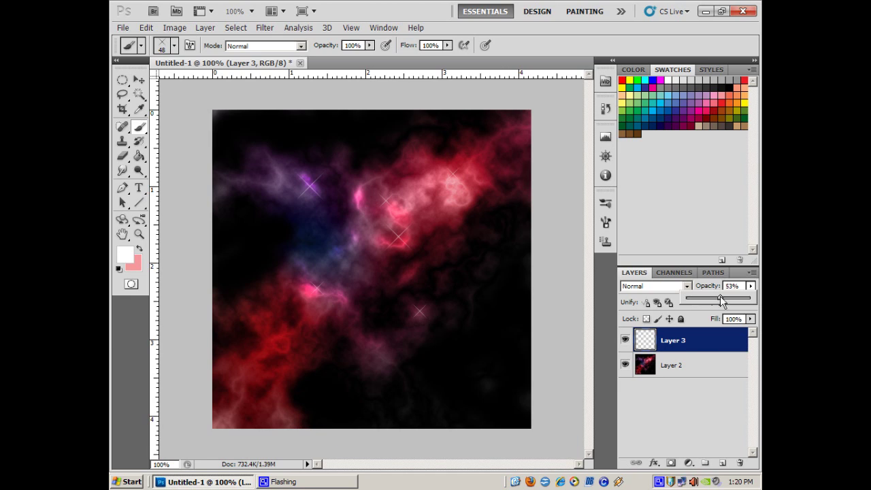